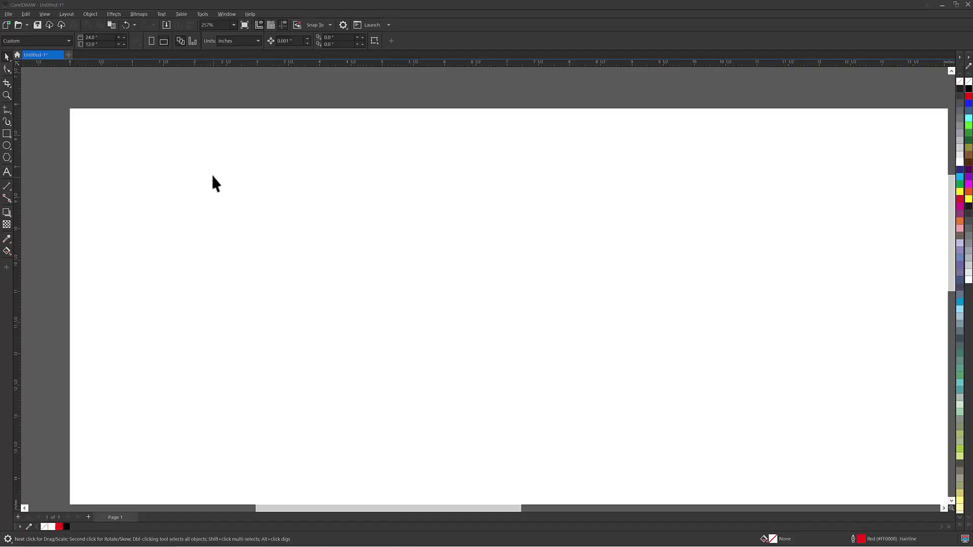
Import the UV logo PDF and place it on the page
{"action": "left_click", "coordinate": [166, 23]}
{"action": "left_click", "coordinate": [90, 76]}
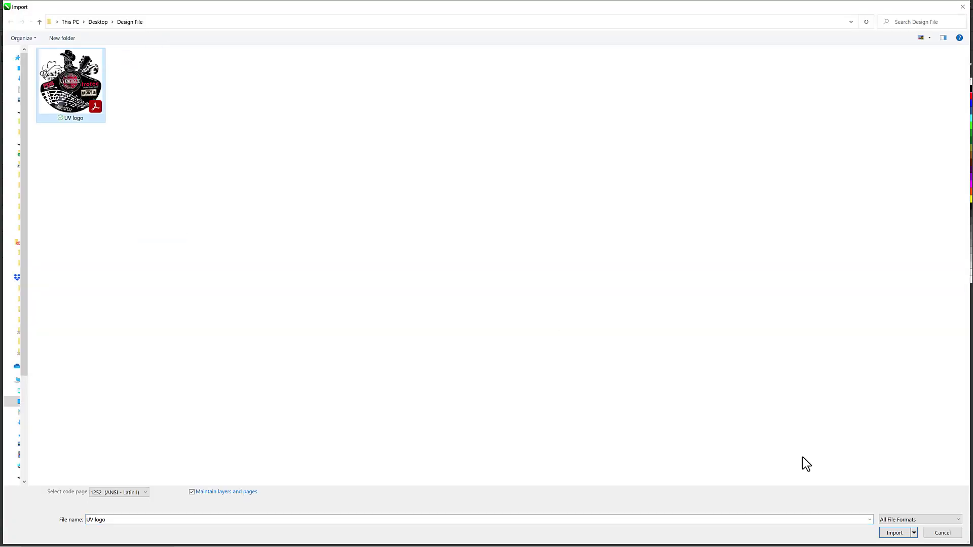
{"action": "left_click", "coordinate": [895, 533]}
{"action": "left_click", "coordinate": [484, 307]}
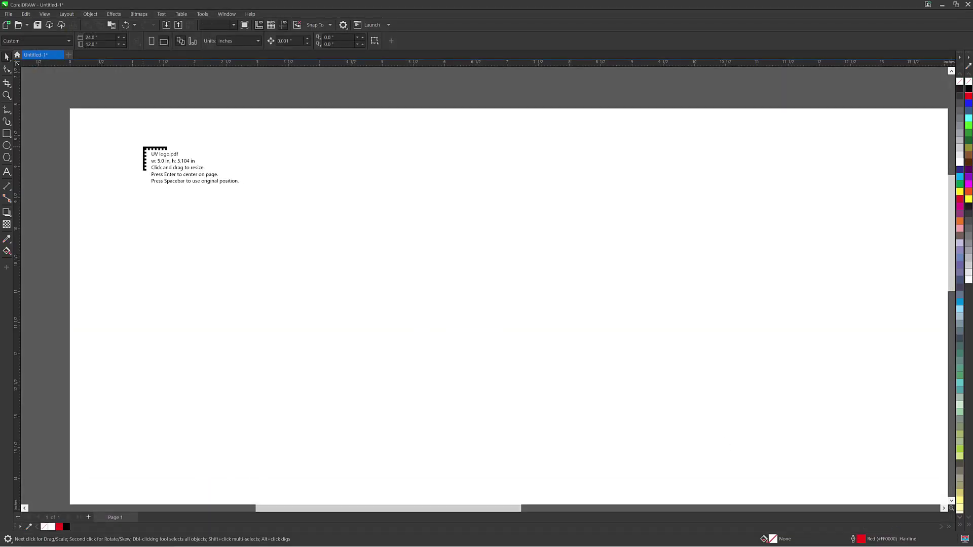
{"action": "left_click", "coordinate": [104, 131]}
{"action": "left_click_drag", "start_coordinate": [232, 259], "coordinate": [347, 255]}
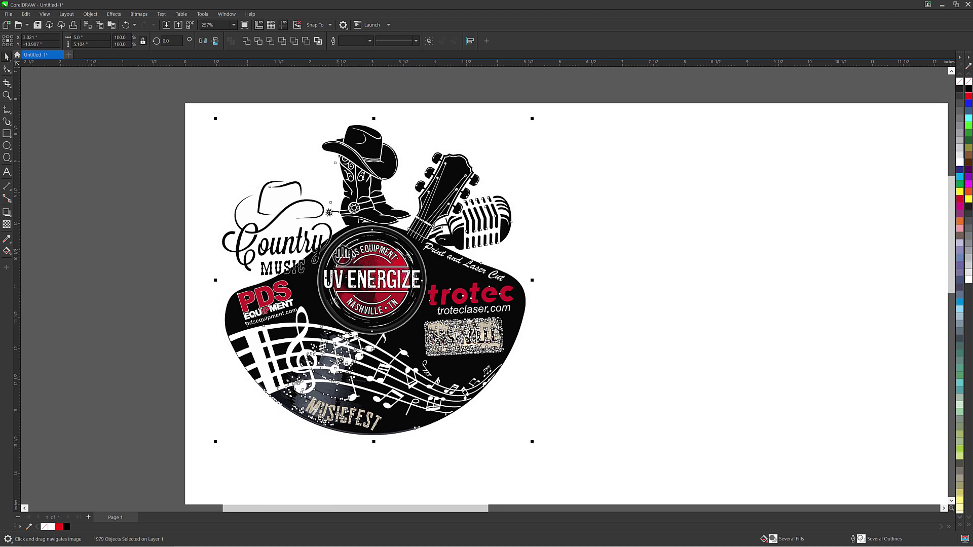
Give the logo's outer contour curve a red hairline outline
{"action": "left_click", "coordinate": [202, 184]}
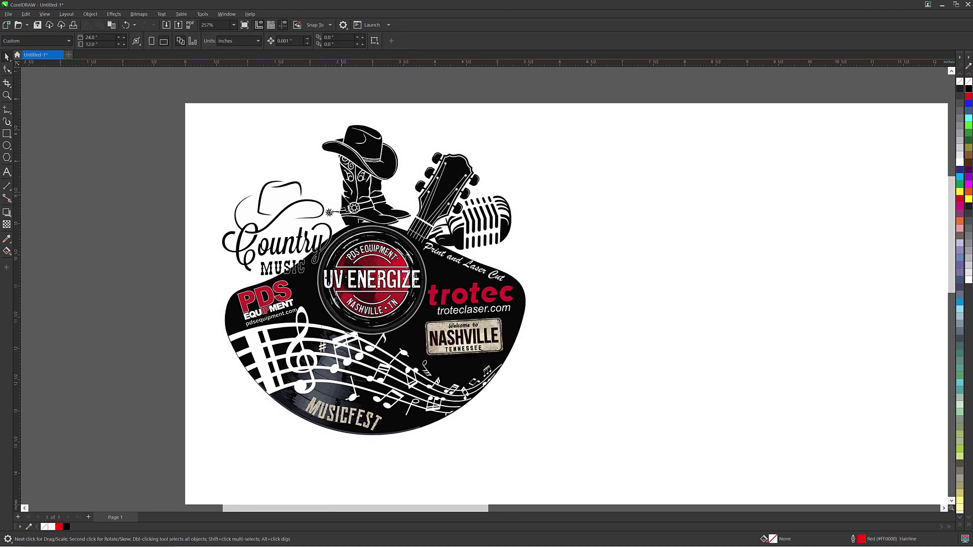
{"action": "left_click", "coordinate": [329, 213]}
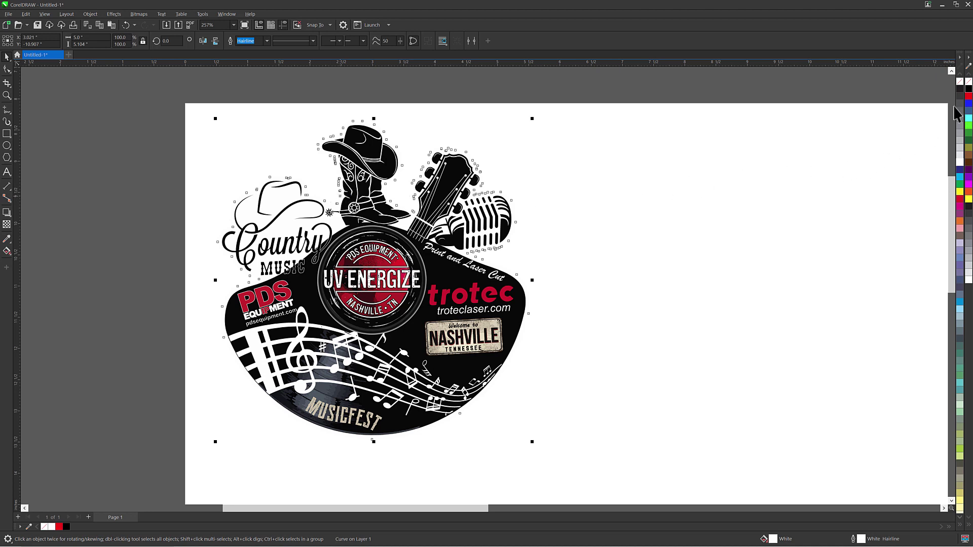
{"action": "right_click", "coordinate": [968, 97]}
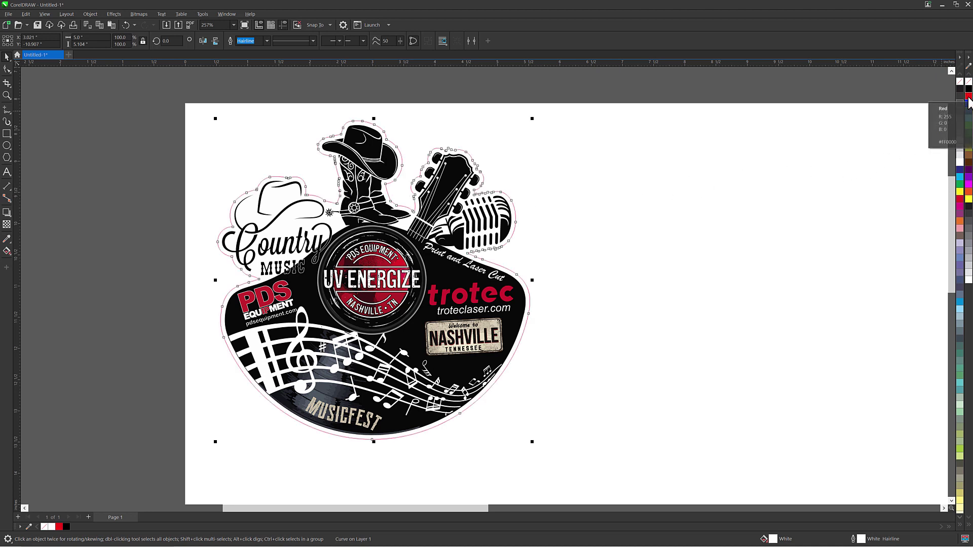
Draw a small circle at the top-left and give it black fill and black outline
{"action": "left_click", "coordinate": [709, 149]}
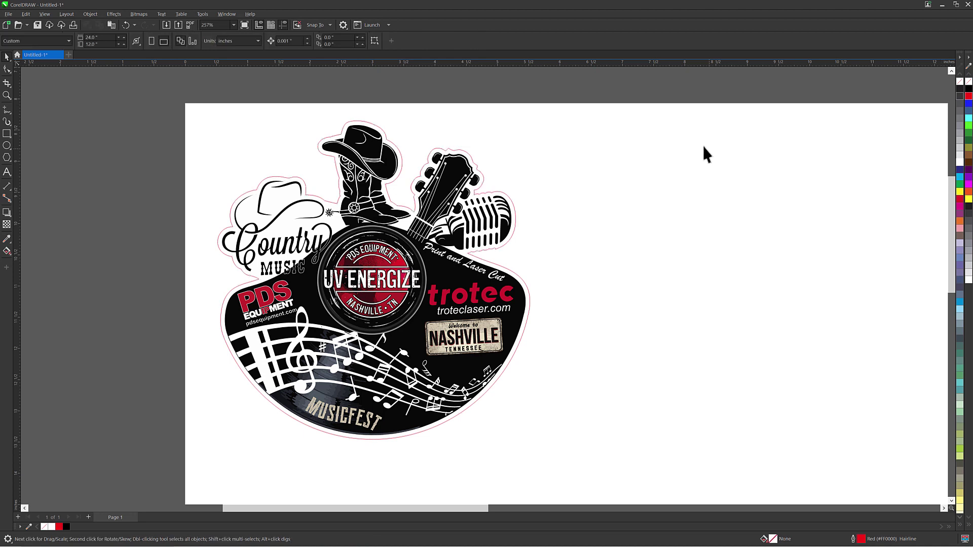
{"action": "left_click", "coordinate": [7, 145]}
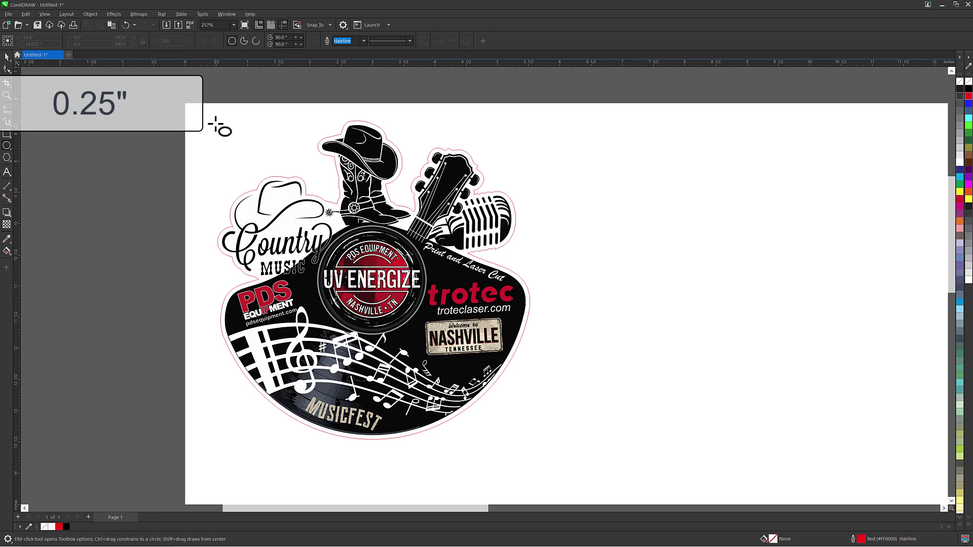
{"action": "left_click_drag", "start_coordinate": [217, 124], "coordinate": [229, 138]}
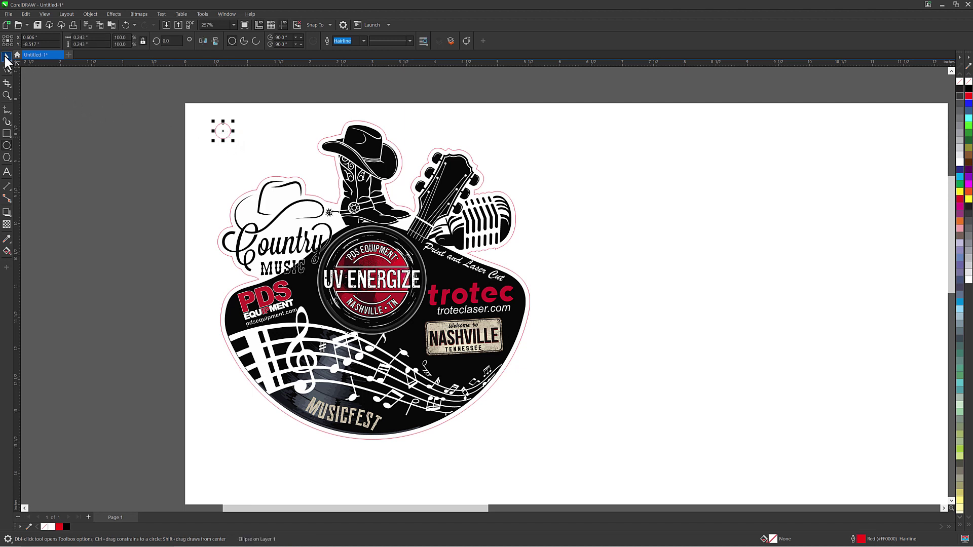
{"action": "left_click", "coordinate": [6, 57]}
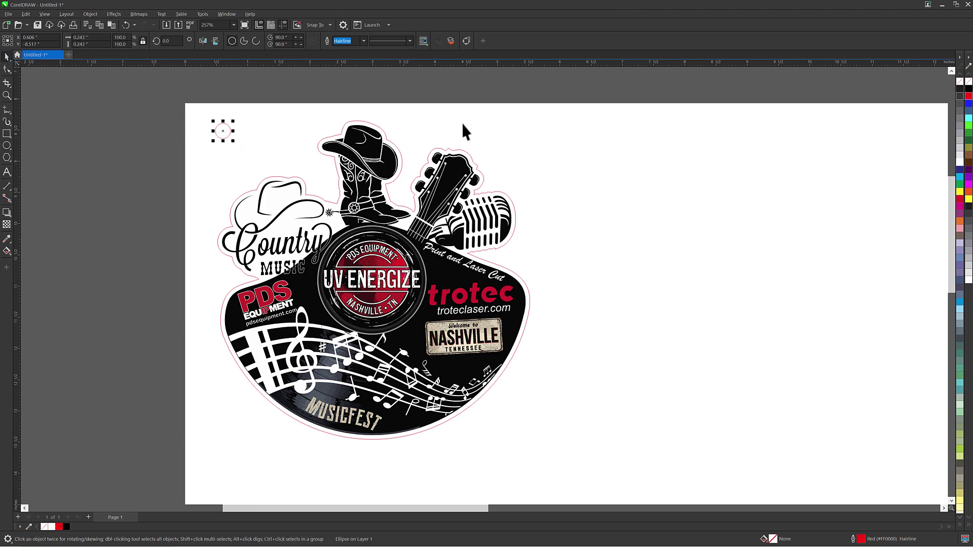
{"action": "left_click", "coordinate": [968, 89]}
{"action": "right_click", "coordinate": [968, 90]}
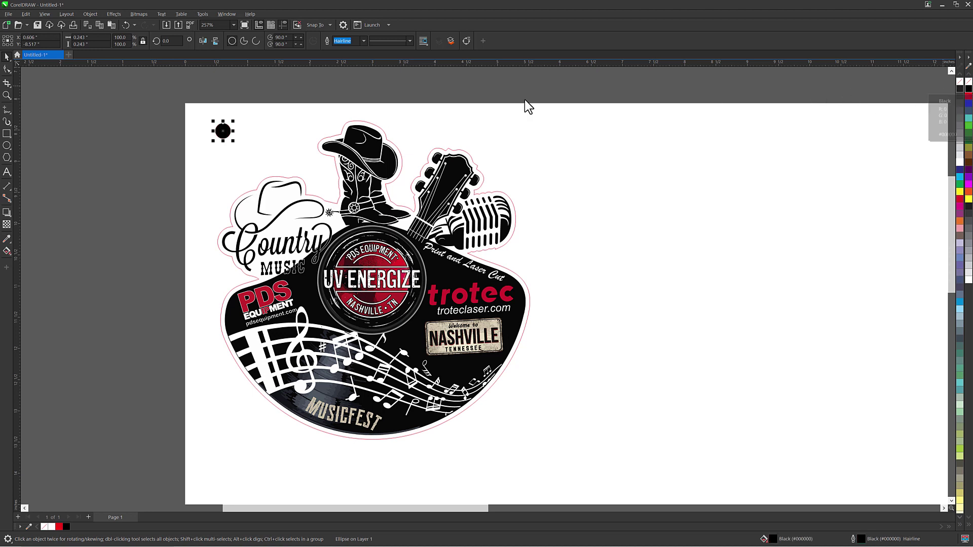
{"action": "left_click", "coordinate": [200, 114]}
{"action": "left_click_drag", "start_coordinate": [242, 151], "coordinate": [242, 151]}
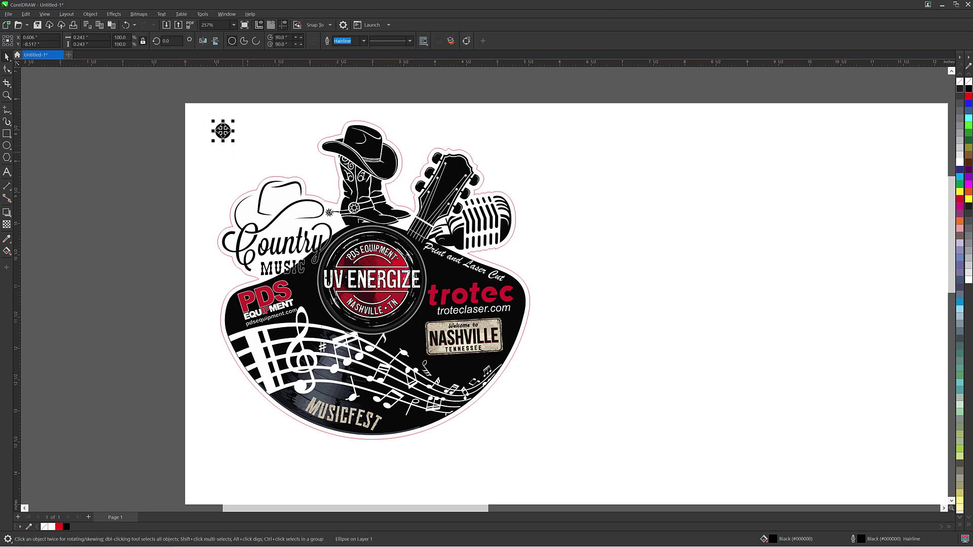
Copy the black circle to the top-right, then duplicate both below the logo
{"action": "left_click_drag", "start_coordinate": [223, 131], "coordinate": [541, 145]}
{"action": "left_click_drag", "start_coordinate": [189, 112], "coordinate": [562, 154]}
{"action": "key", "text": "ctrl+d"}
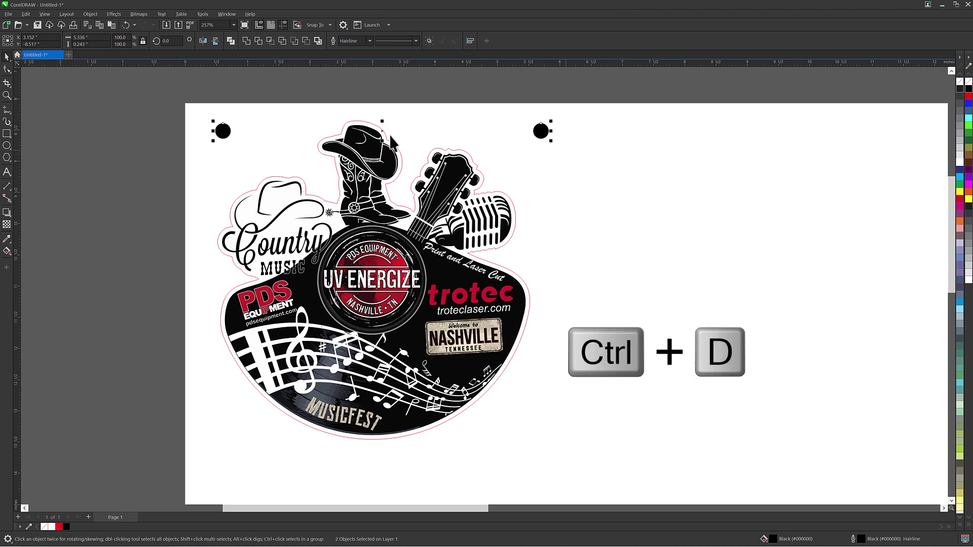
{"action": "left_click_drag", "start_coordinate": [383, 131], "coordinate": [371, 439]}
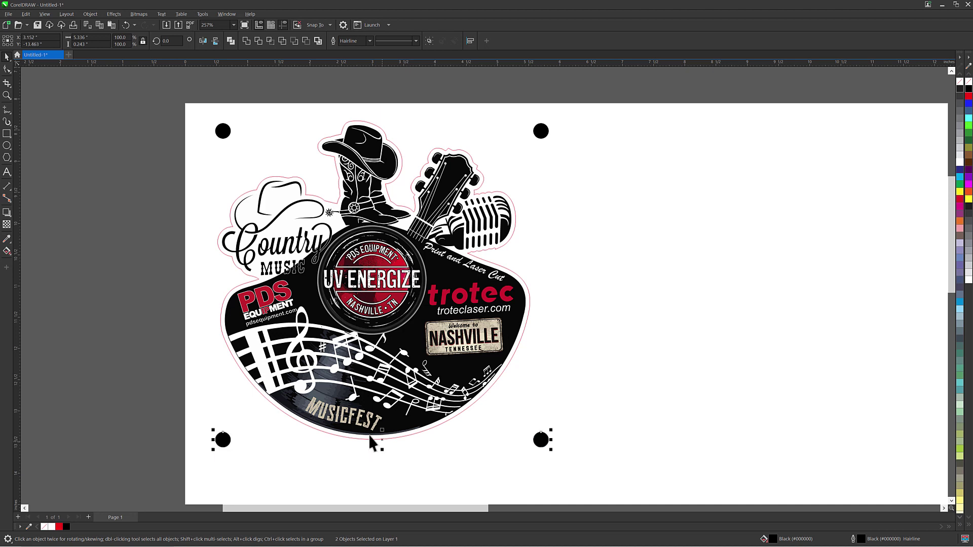
{"action": "left_click", "coordinate": [196, 355]}
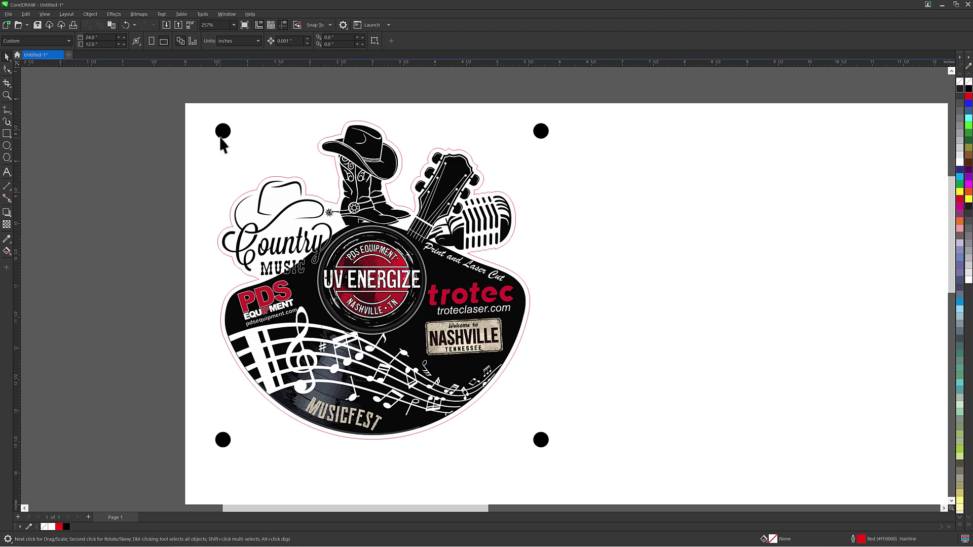
{"action": "left_click_drag", "start_coordinate": [200, 117], "coordinate": [592, 139]}
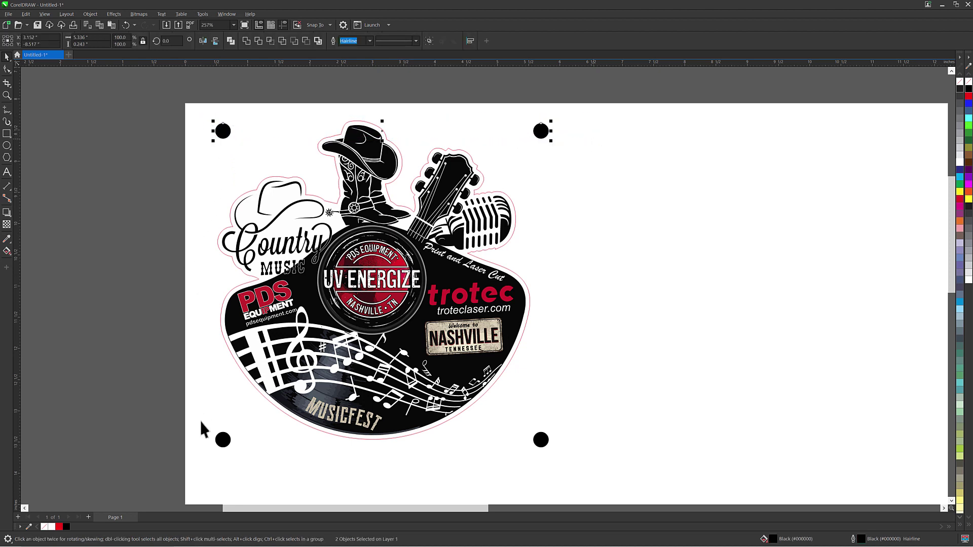
{"action": "left_click_drag", "start_coordinate": [202, 424], "coordinate": [574, 469]}
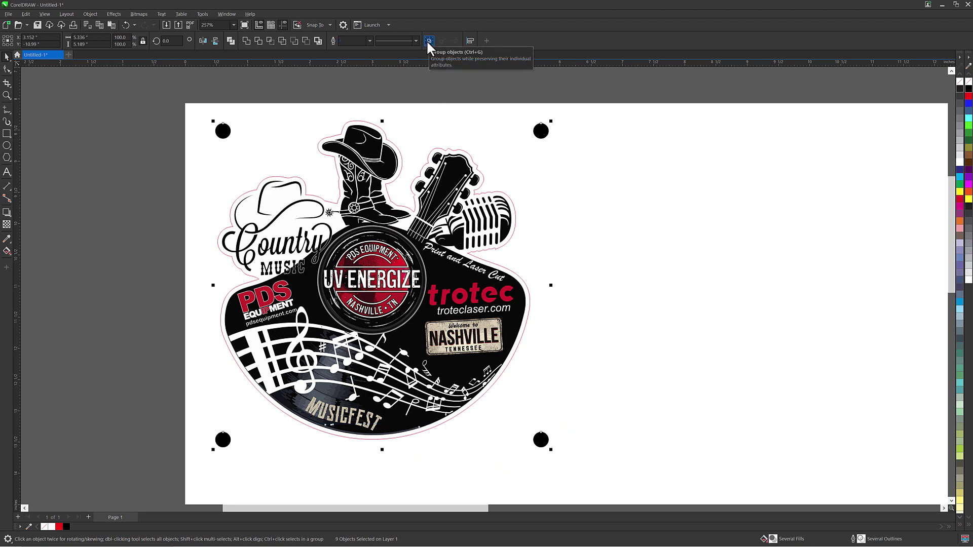
Duplicate the logo with its circles into a row of four
{"action": "left_click", "coordinate": [305, 113]}
{"action": "scroll", "coordinate": [306, 116], "scroll_direction": "down", "scroll_amount": 2}
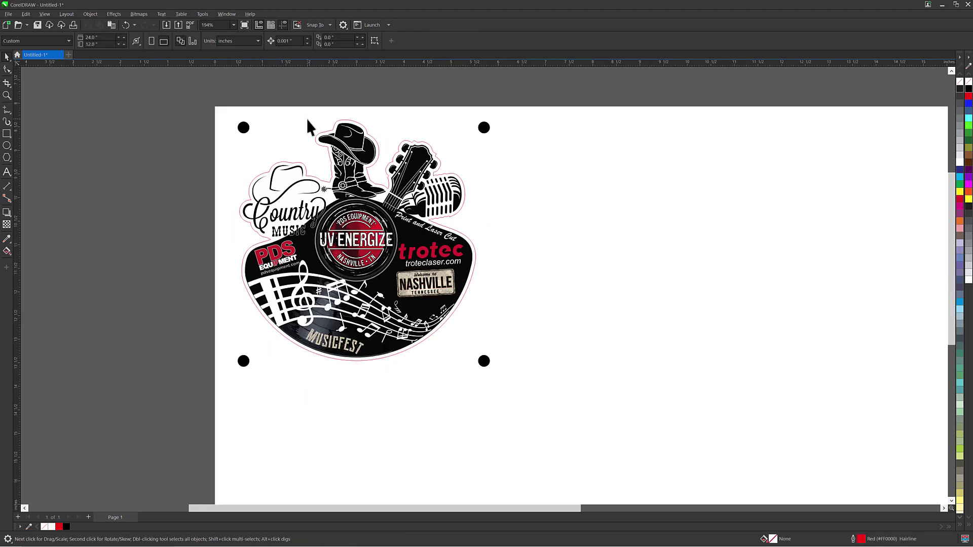
{"action": "scroll", "coordinate": [307, 127], "scroll_direction": "down", "scroll_amount": 2}
{"action": "scroll", "coordinate": [307, 119], "scroll_direction": "down", "scroll_amount": 2}
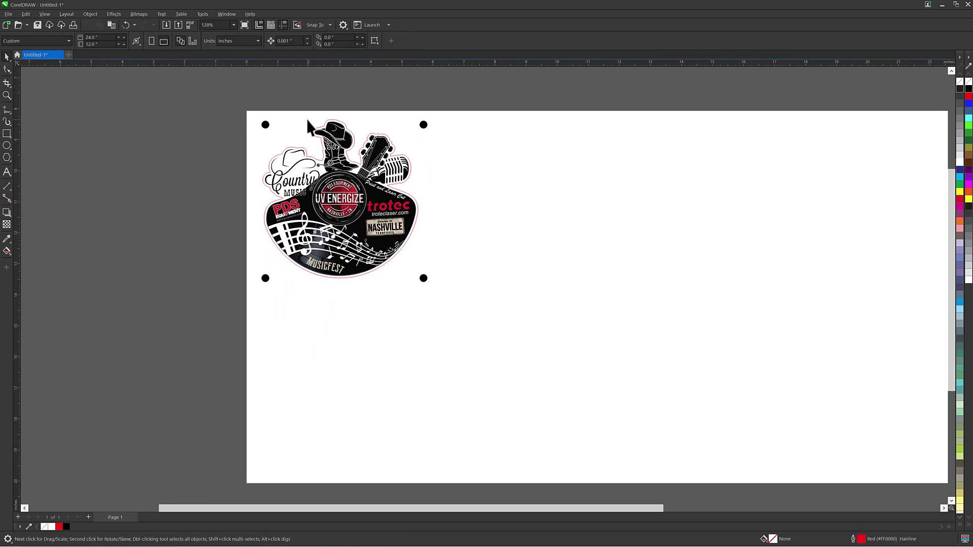
{"action": "left_click_drag", "start_coordinate": [513, 197], "coordinate": [435, 206]}
{"action": "scroll", "coordinate": [442, 226], "scroll_direction": "up", "scroll_amount": 1}
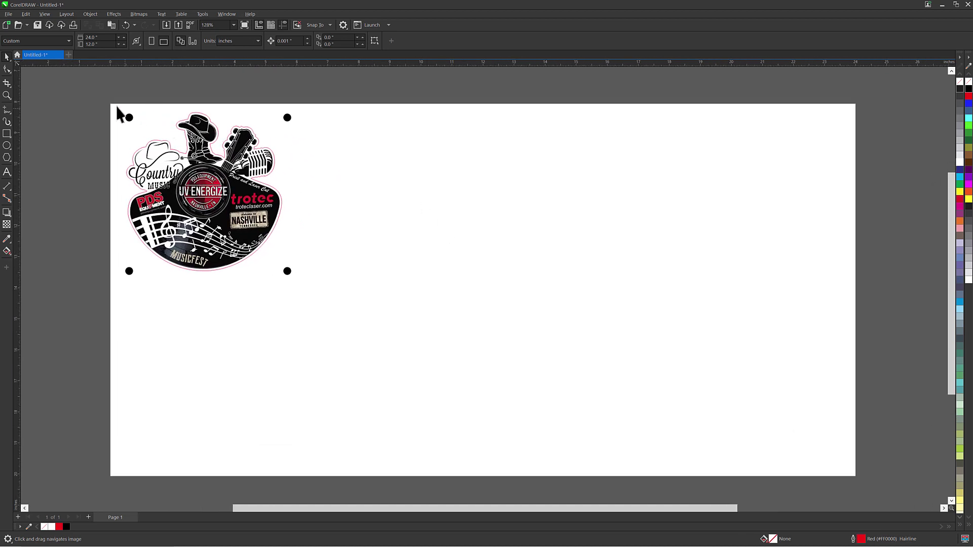
{"action": "left_click_drag", "start_coordinate": [119, 126], "coordinate": [336, 299]}
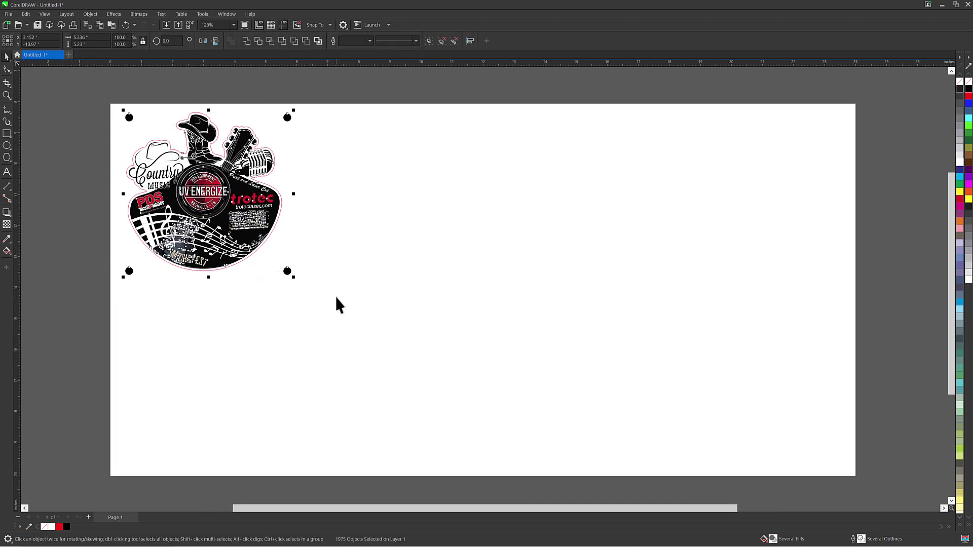
{"action": "key", "text": "ctrl+d"}
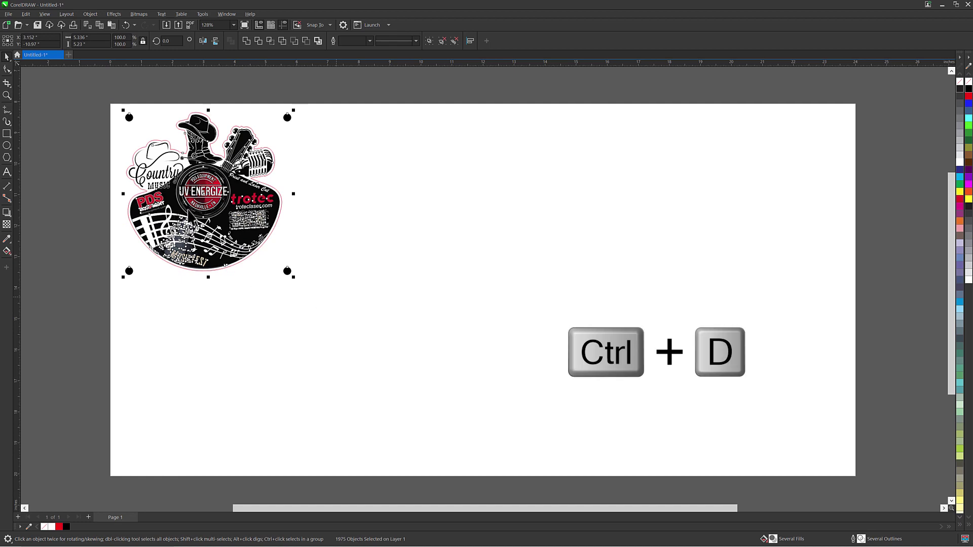
{"action": "left_click_drag", "start_coordinate": [218, 200], "coordinate": [389, 198]}
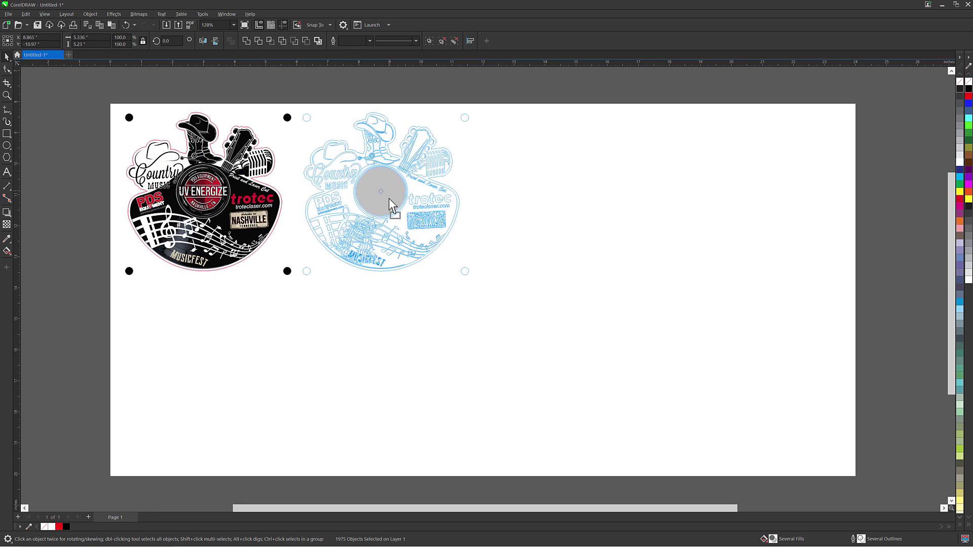
{"action": "key", "text": "ctrl+d"}
{"action": "key", "text": "ctrl+d"}
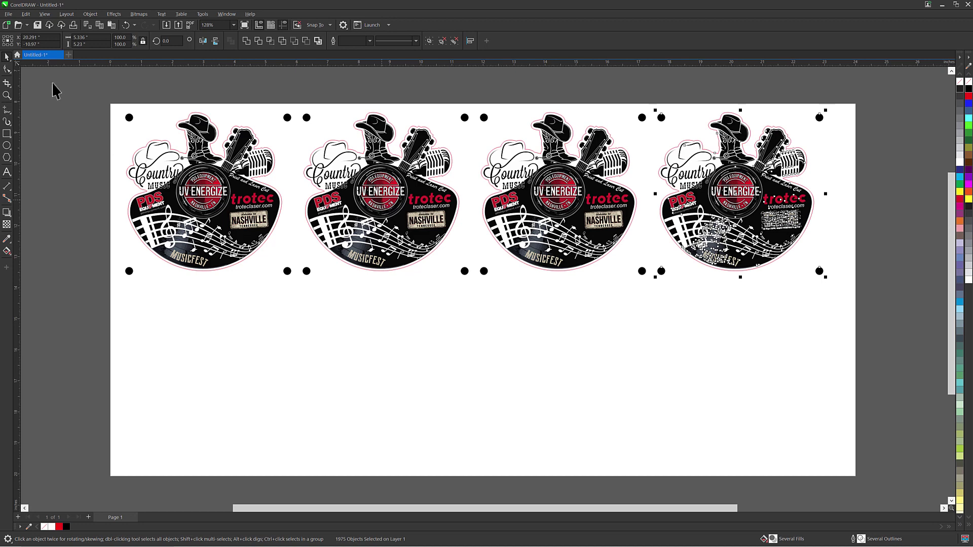
Duplicate the four-logo row into a second row below and select all eight
{"action": "left_click_drag", "start_coordinate": [59, 82], "coordinate": [843, 315]}
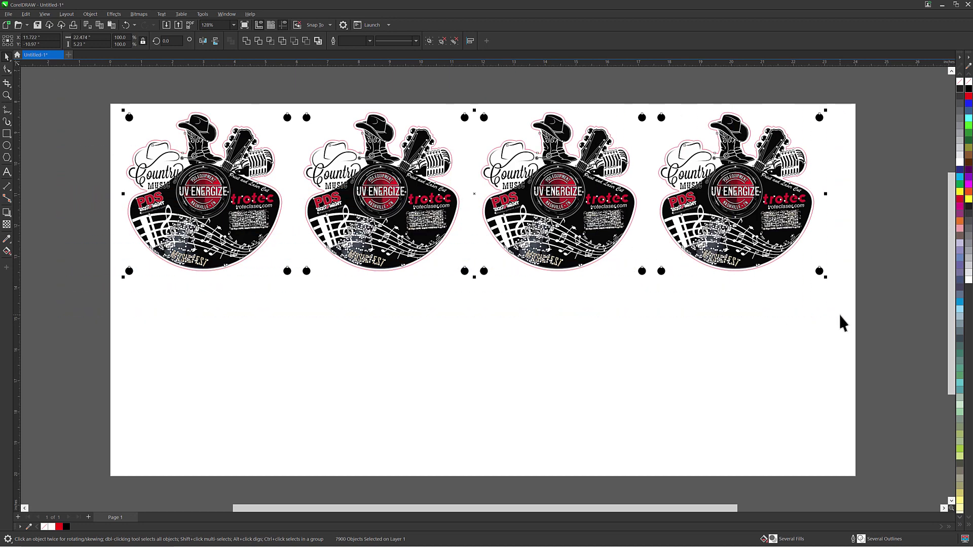
{"action": "key", "text": "ctrl+d"}
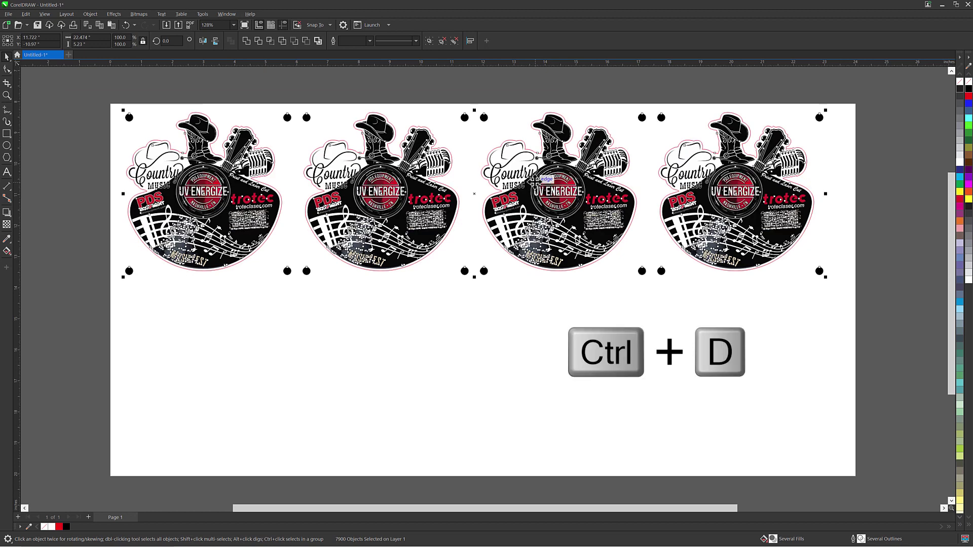
{"action": "left_click_drag", "start_coordinate": [534, 181], "coordinate": [532, 380]}
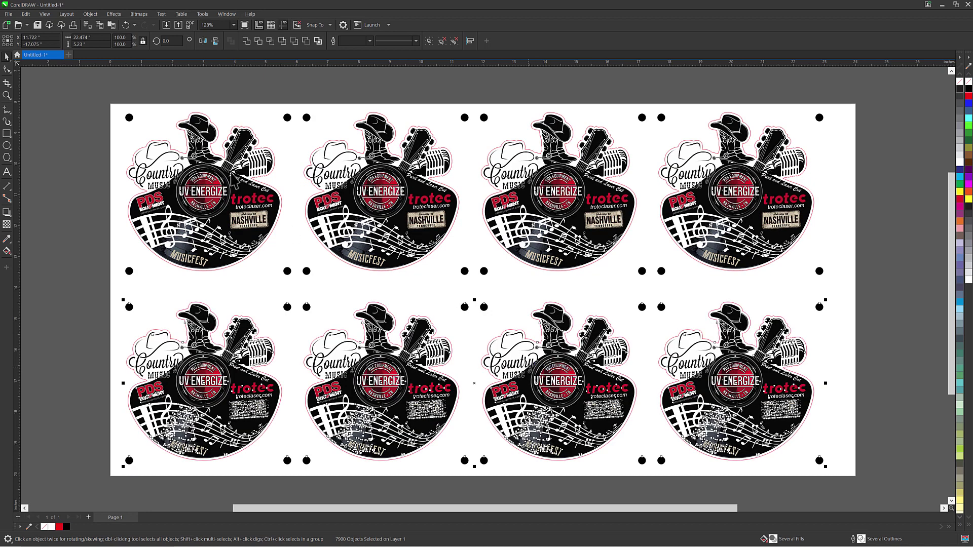
{"action": "left_click", "coordinate": [81, 117]}
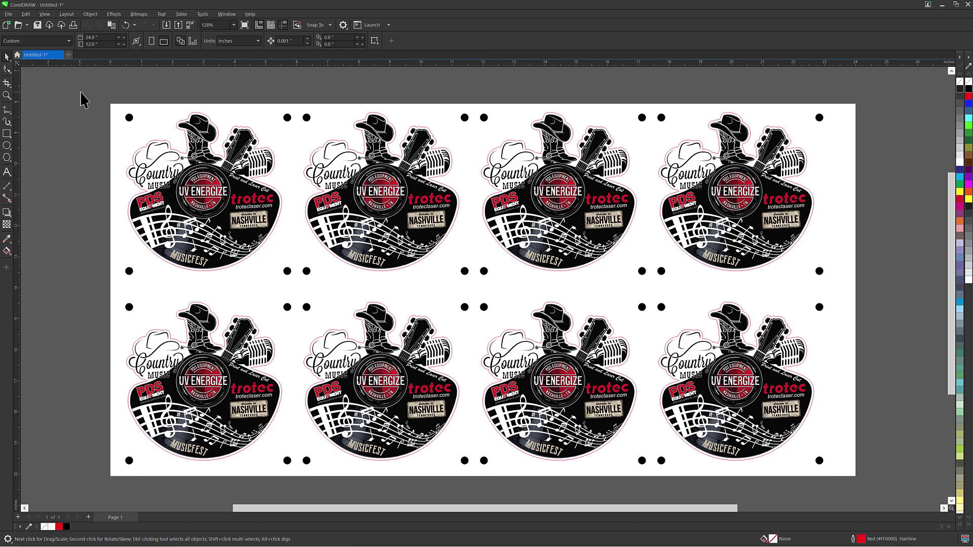
{"action": "left_click_drag", "start_coordinate": [81, 92], "coordinate": [867, 475]}
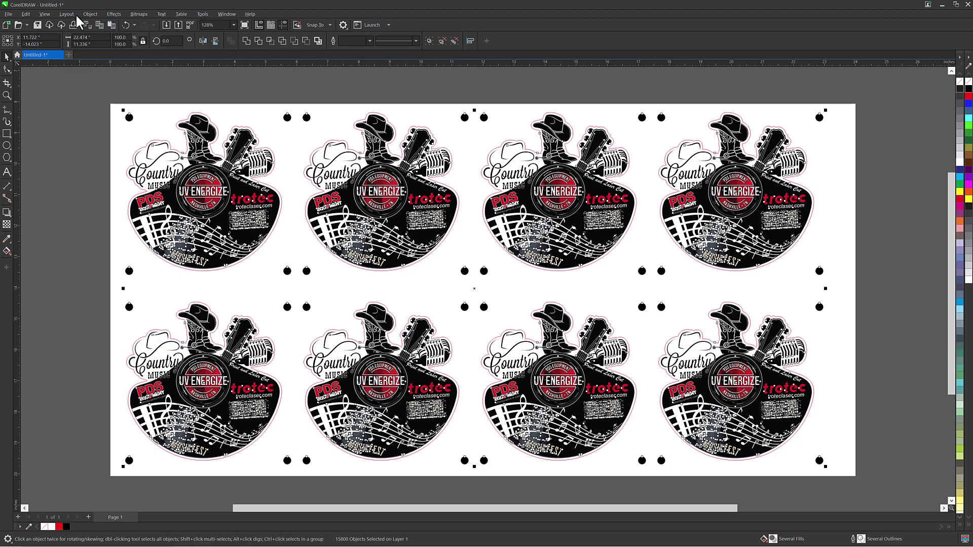
Copy all eight logos and add a new second page
{"action": "left_click", "coordinate": [26, 14]}
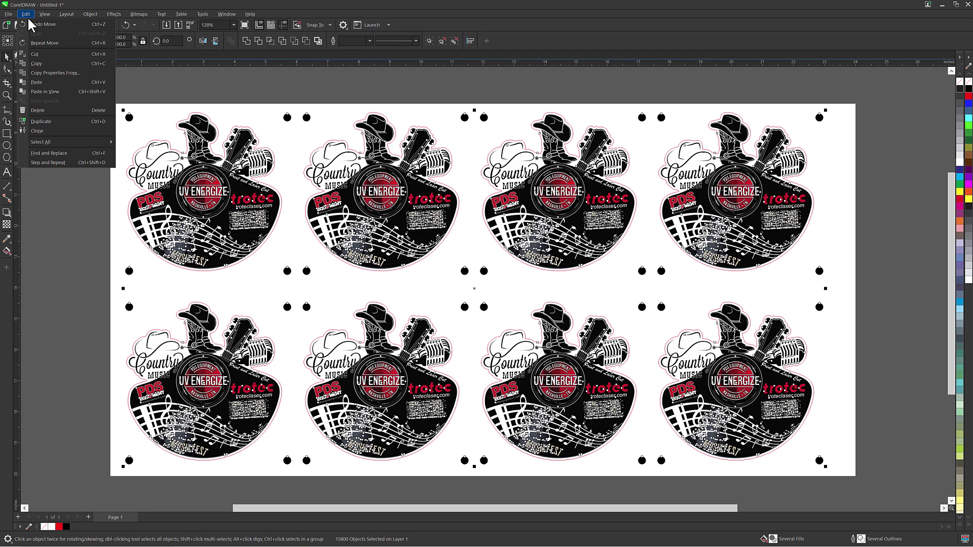
{"action": "left_click", "coordinate": [37, 60]}
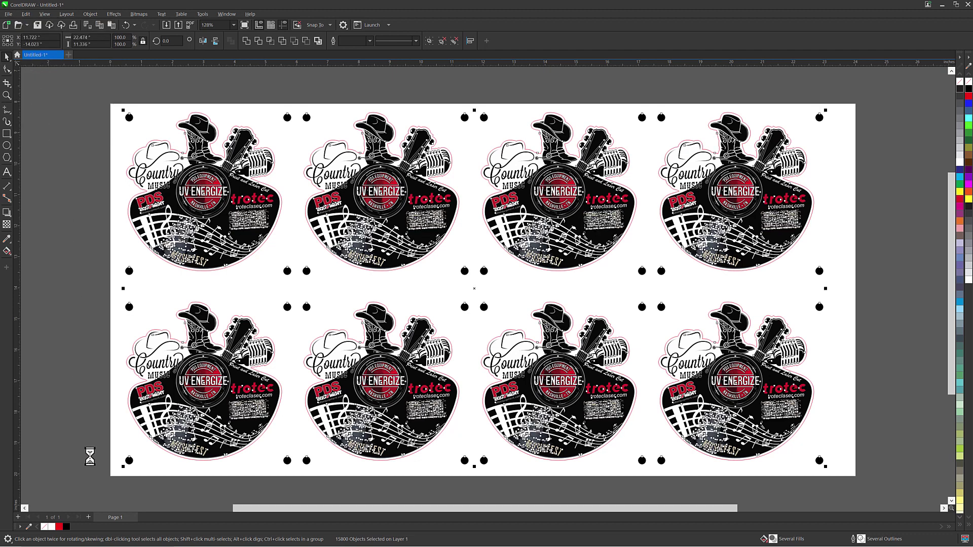
{"action": "left_click", "coordinate": [86, 515]}
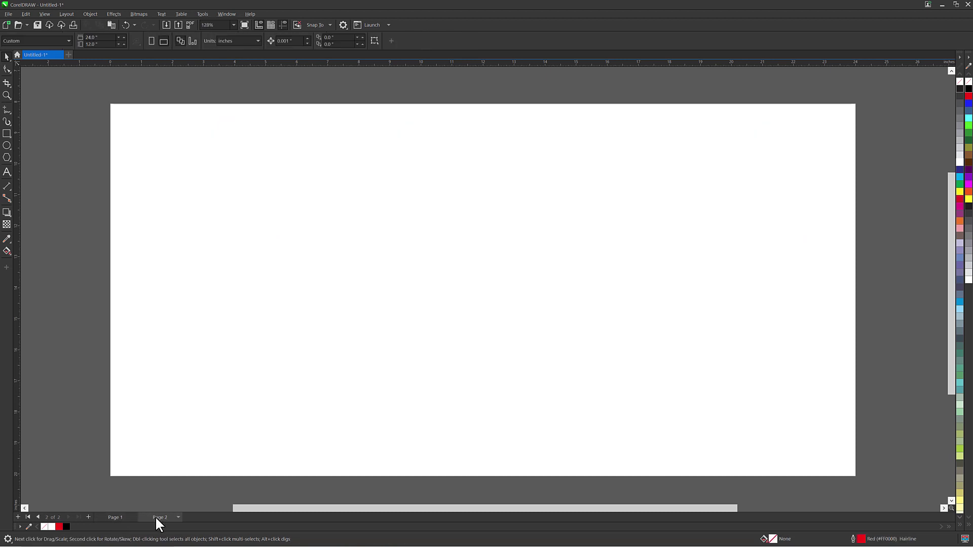
Rename Page 2 to 'PRINT'
{"action": "right_click", "coordinate": [155, 516]}
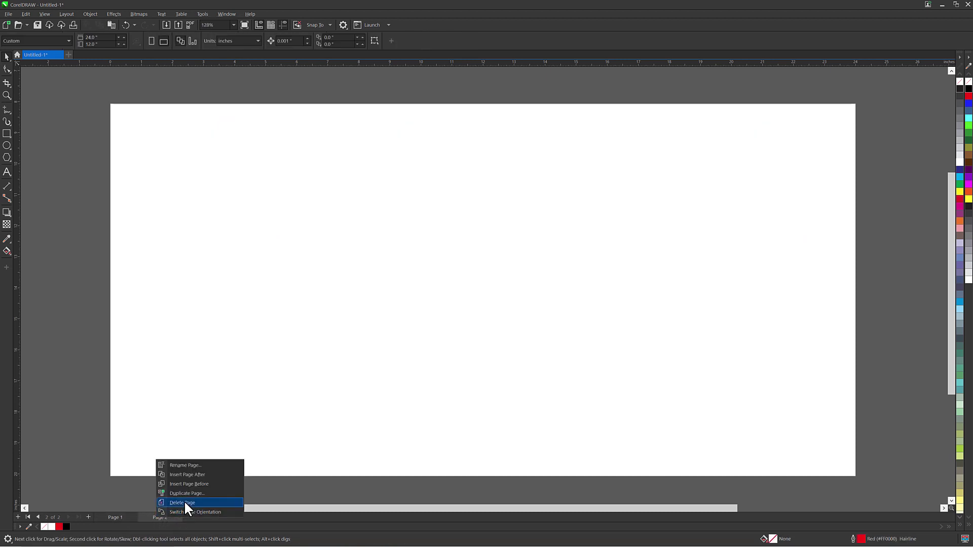
{"action": "left_click", "coordinate": [191, 465]}
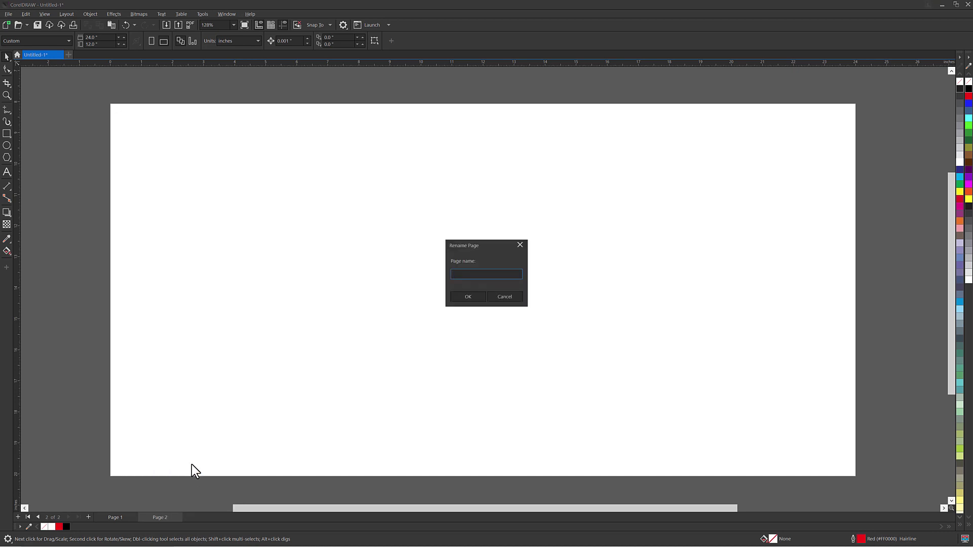
{"action": "type", "text": "PRINT"}
{"action": "left_click", "coordinate": [464, 296]}
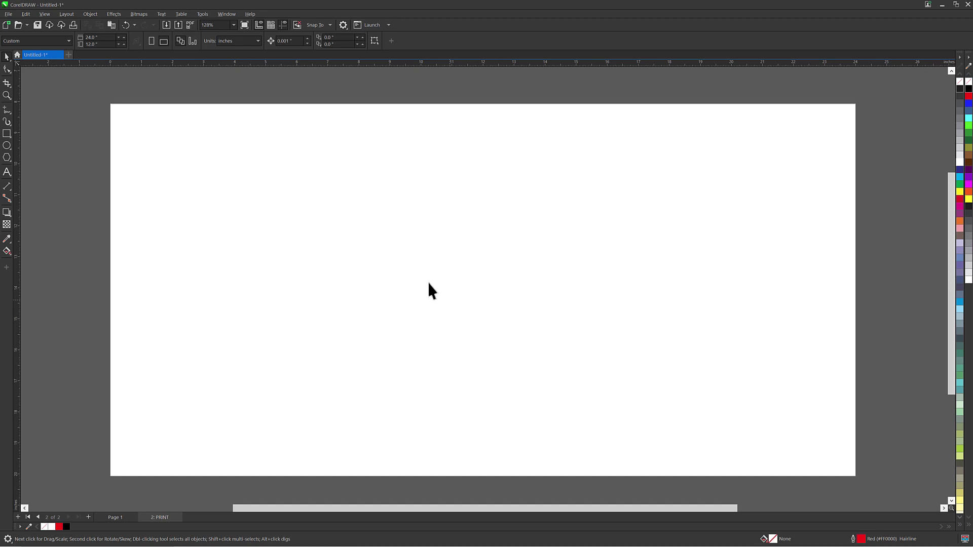
Paste the eight stickers onto PRINT and delete the top row's four red cut outlines
{"action": "left_click", "coordinate": [25, 14]}
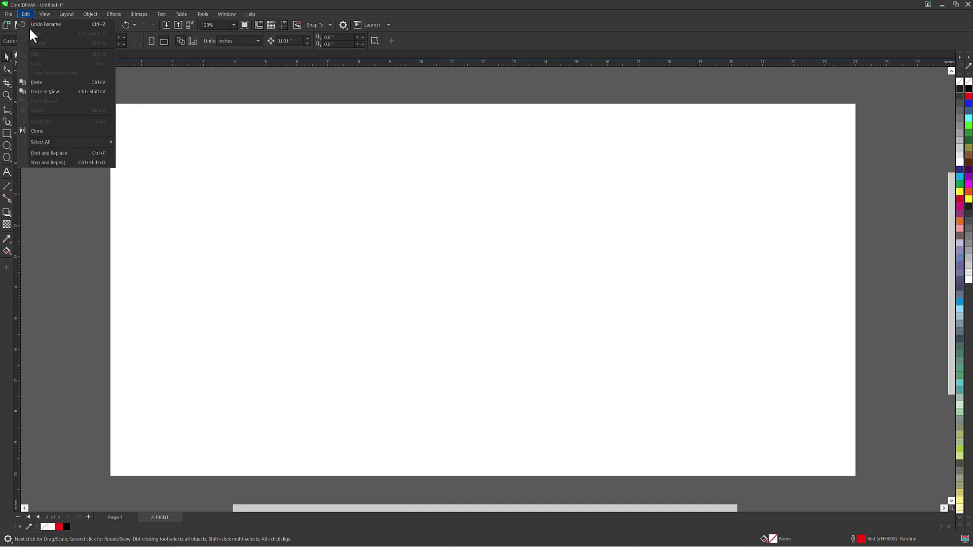
{"action": "left_click", "coordinate": [41, 80]}
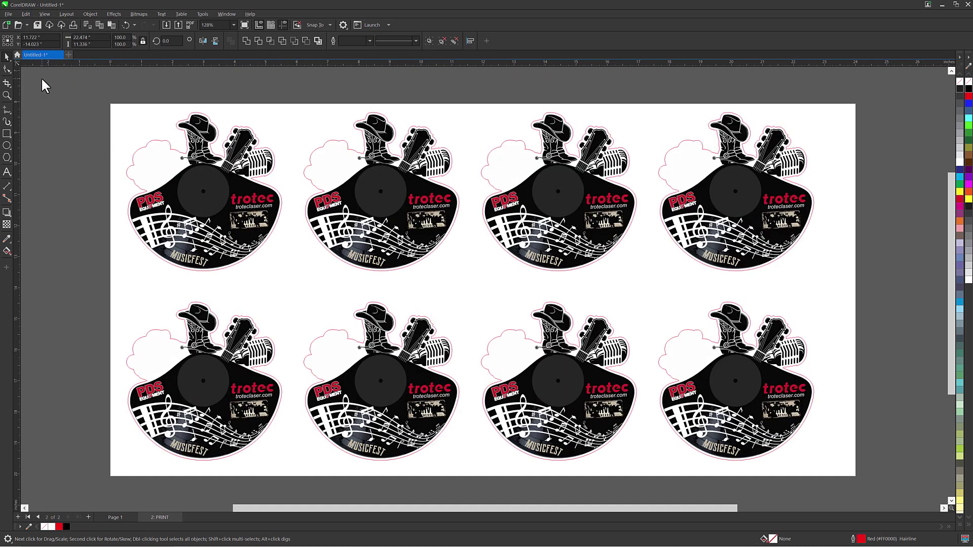
{"action": "left_click", "coordinate": [177, 130]}
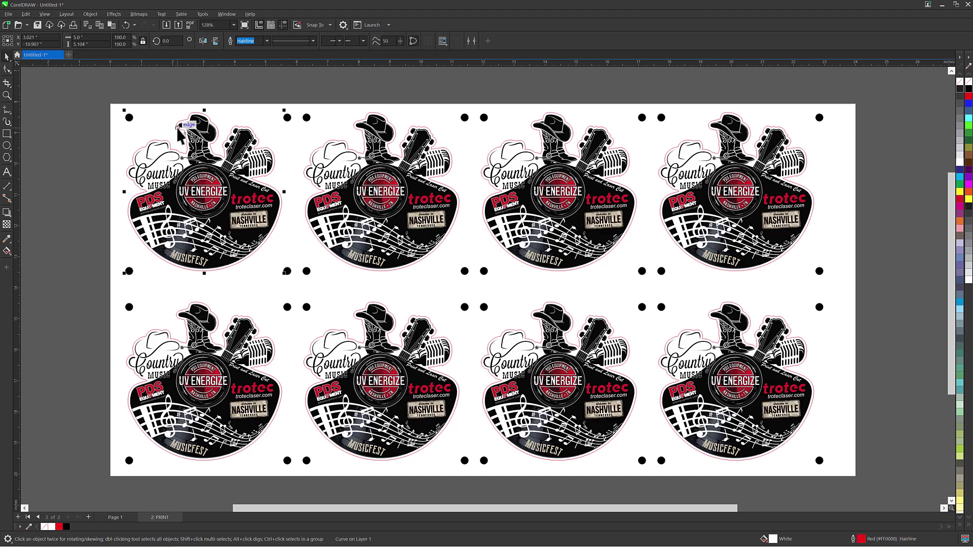
{"action": "key", "text": "Delete"}
{"action": "left_click", "coordinate": [296, 134]}
{"action": "key", "text": "Delete"}
{"action": "left_click", "coordinate": [474, 134]}
{"action": "key", "text": "Delete"}
{"action": "left_click", "coordinate": [698, 175]}
{"action": "key", "text": "Delete"}
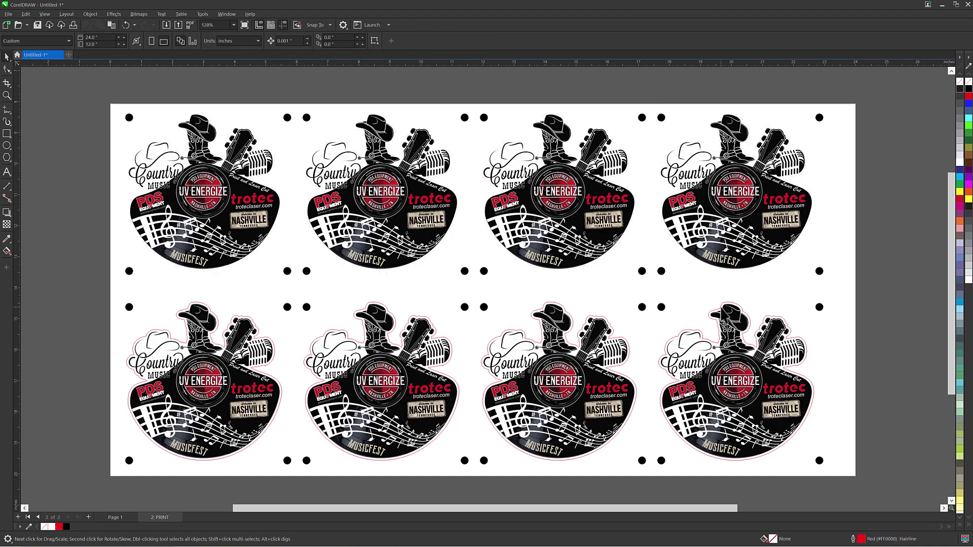
Delete the red cut outlines from the four bottom-row stickers
{"action": "left_click", "coordinate": [725, 314]}
{"action": "key", "text": "Delete"}
{"action": "left_click", "coordinate": [547, 313]}
{"action": "key", "text": "Delete"}
{"action": "left_click", "coordinate": [371, 313]}
{"action": "key", "text": "Delete"}
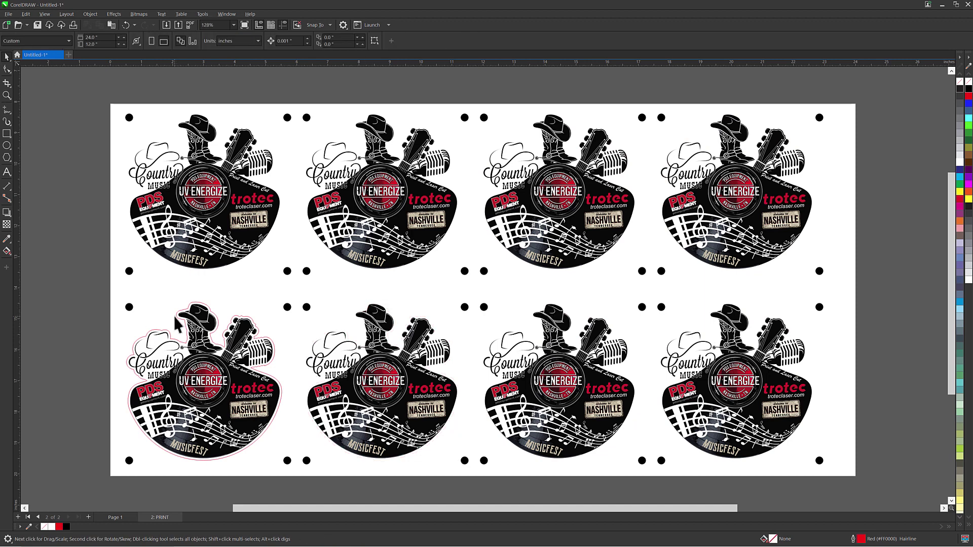
{"action": "left_click", "coordinate": [177, 318]}
{"action": "key", "text": "Delete"}
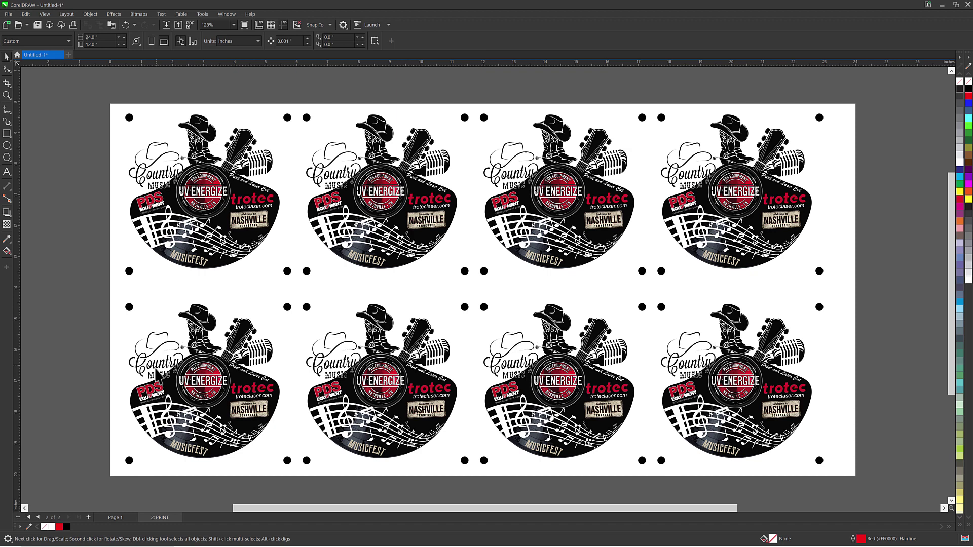
Add a third page and paste the stickers onto it
{"action": "left_click", "coordinate": [87, 517]}
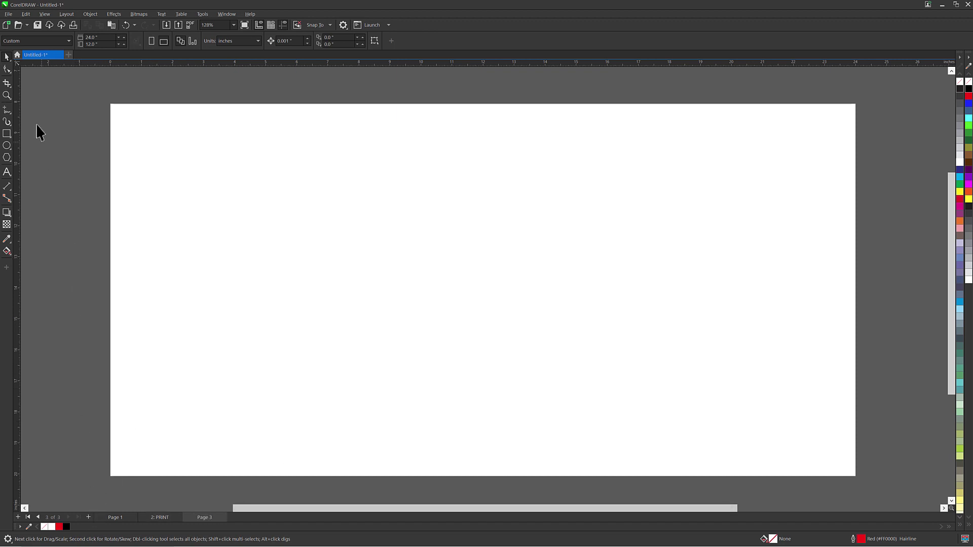
{"action": "left_click", "coordinate": [23, 14]}
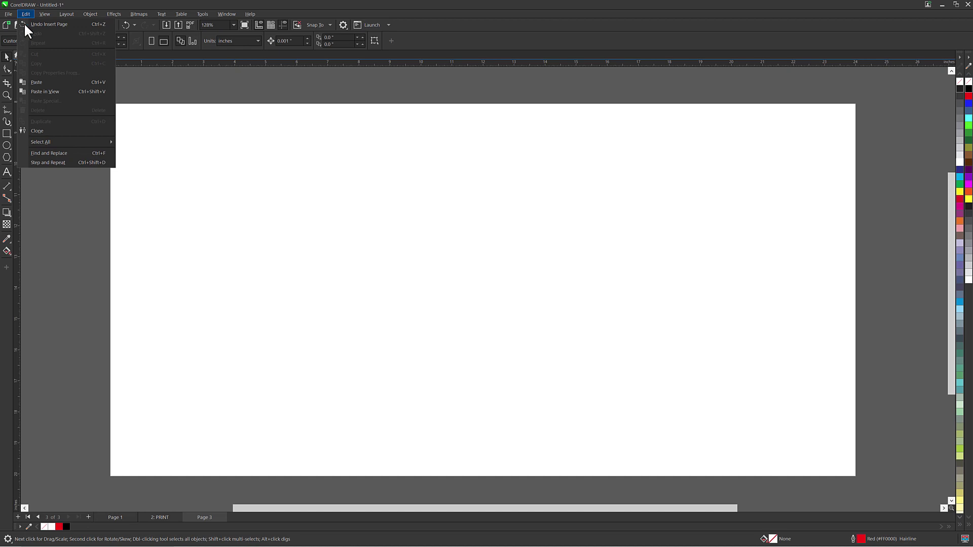
{"action": "left_click", "coordinate": [40, 81]}
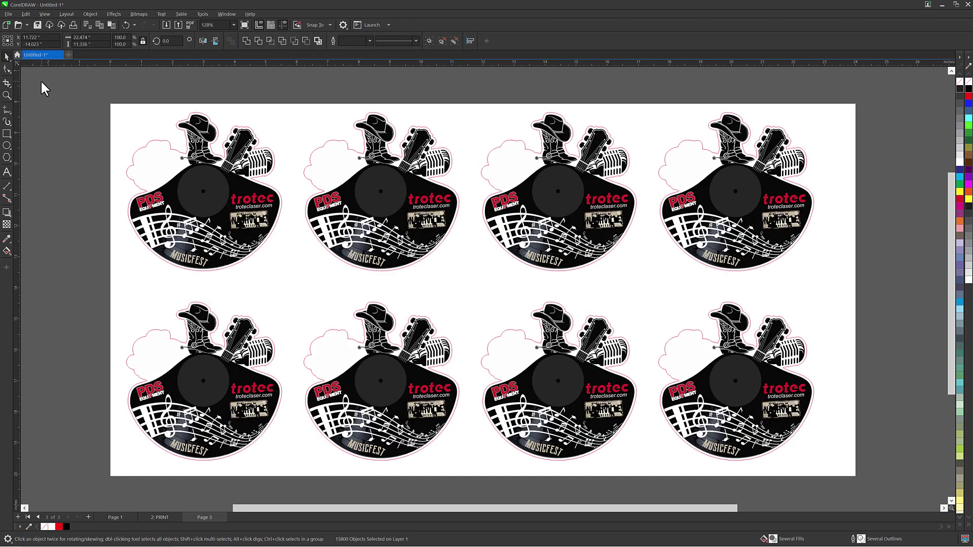
Delete the top-row and bottom-row sticker artwork, keeping the red outlines and dots
{"action": "left_click_drag", "start_coordinate": [120, 87], "coordinate": [891, 270]}
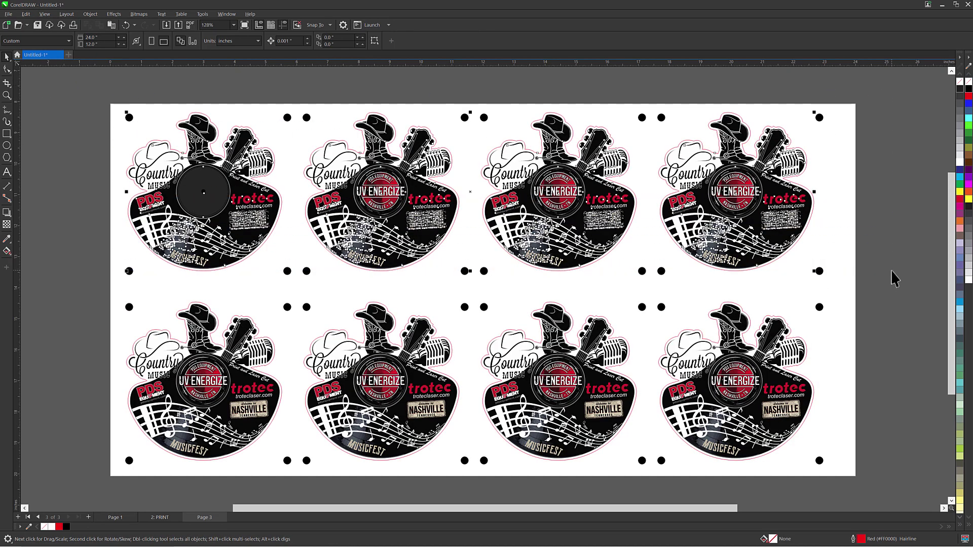
{"action": "key", "text": "Delete"}
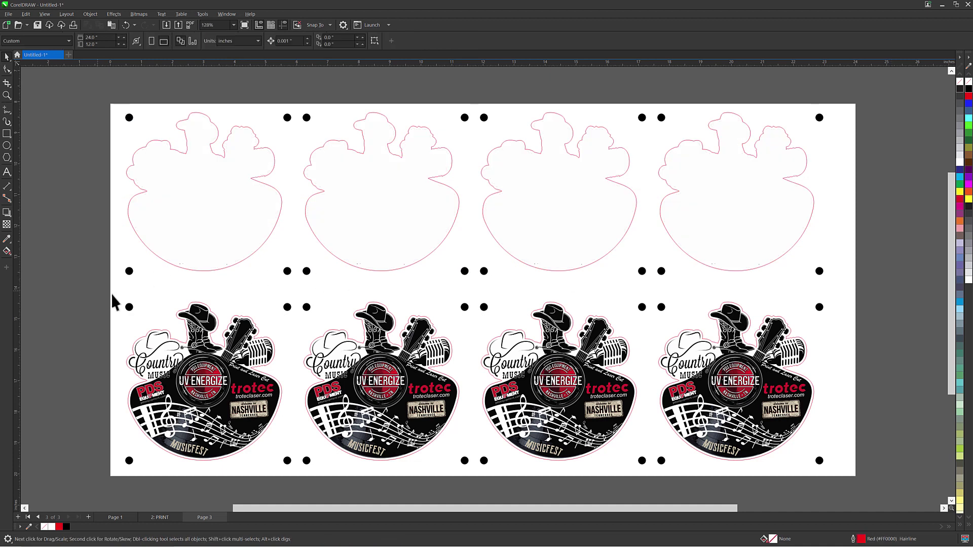
{"action": "left_click_drag", "start_coordinate": [115, 302], "coordinate": [853, 464]}
{"action": "key", "text": "Delete"}
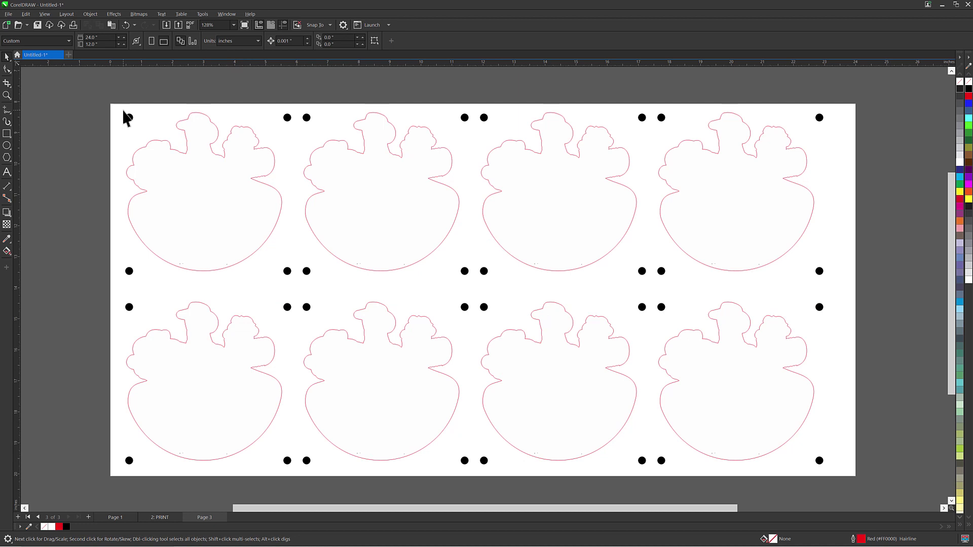
Rename Page 3 to 'CUT'
{"action": "right_click", "coordinate": [208, 516]}
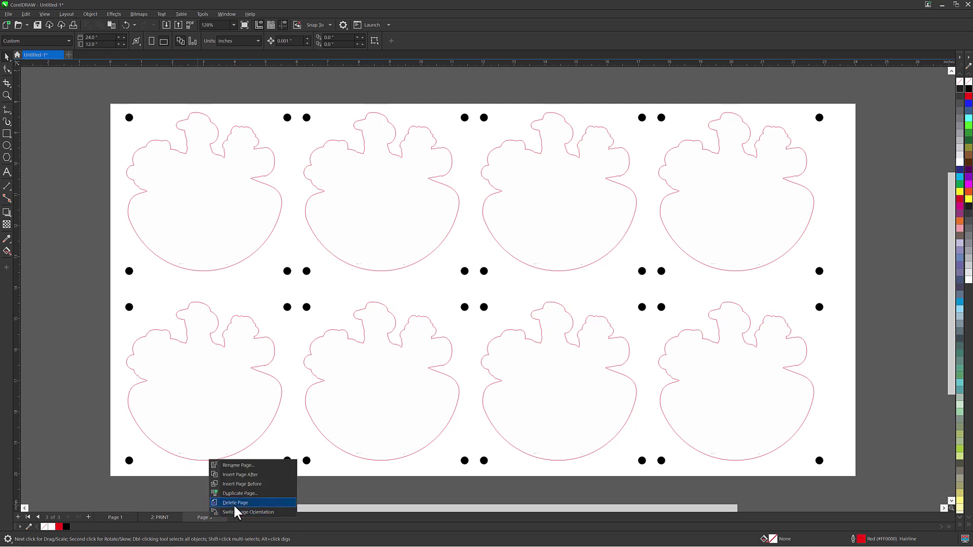
{"action": "left_click", "coordinate": [238, 463]}
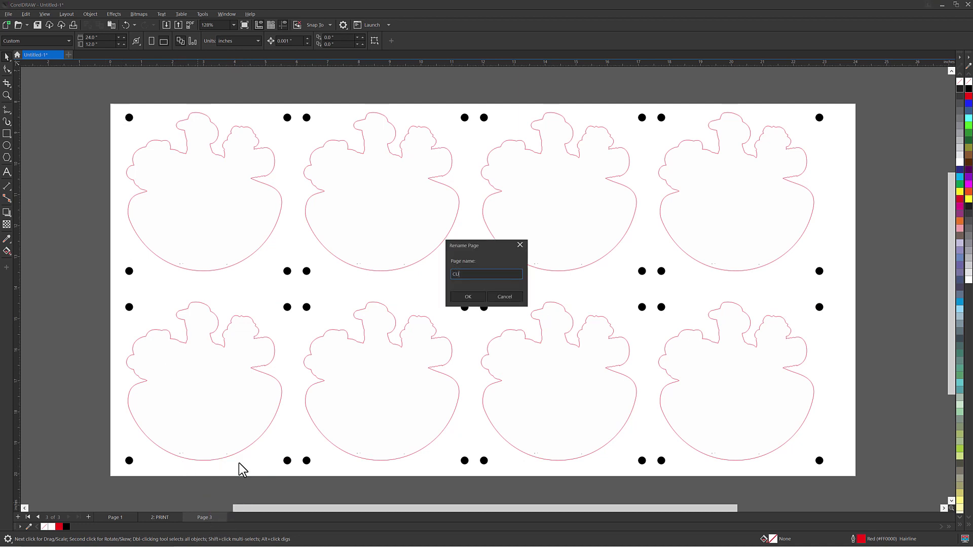
{"action": "left_click", "coordinate": [467, 296]}
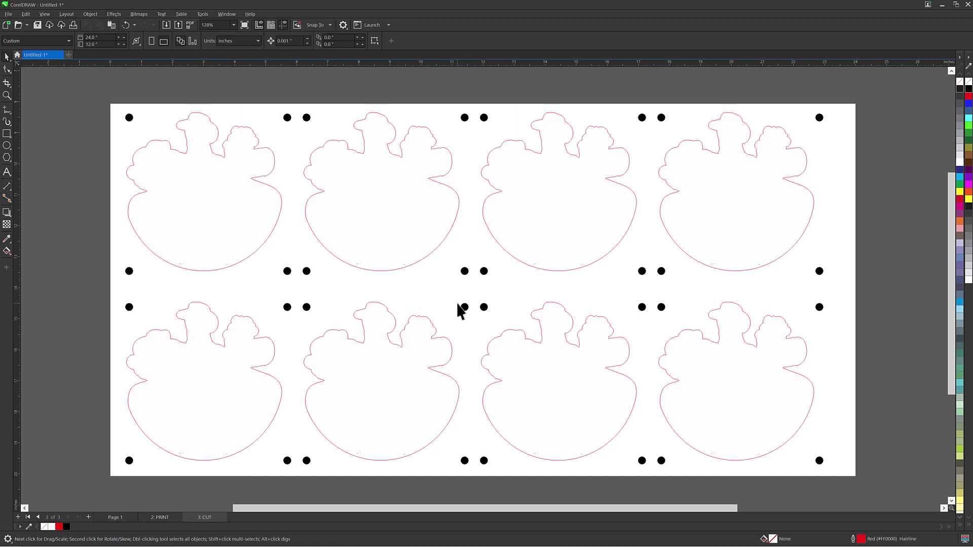
Remove the black fill from the registration dots so they become hollow circles
{"action": "left_click", "coordinate": [130, 121]}
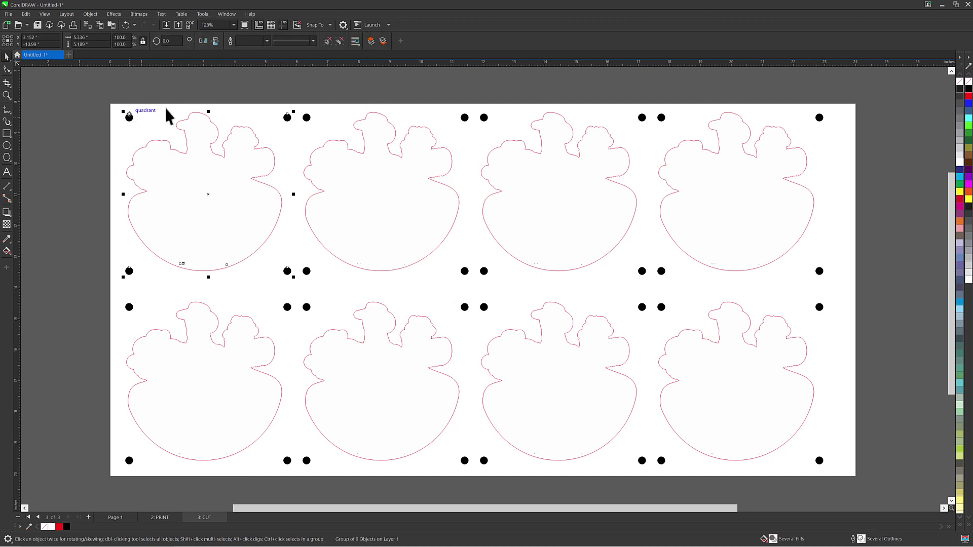
{"action": "left_click", "coordinate": [959, 82]}
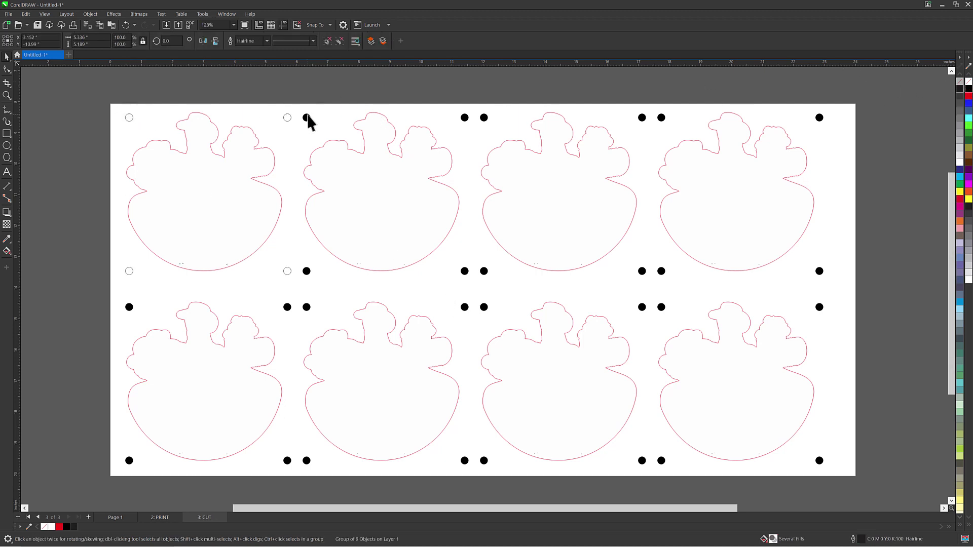
{"action": "left_click", "coordinate": [306, 118]}
{"action": "left_click", "coordinate": [811, 318]}
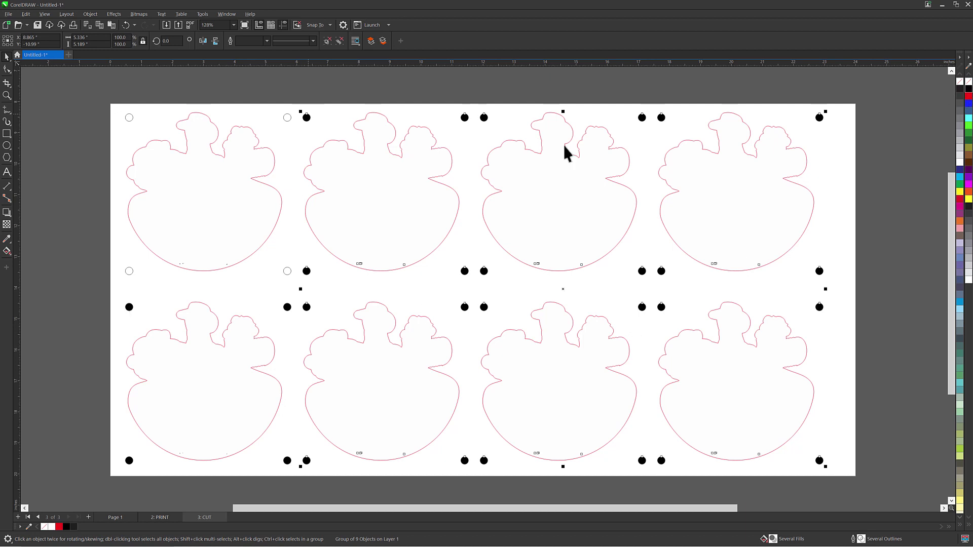
{"action": "key", "text": "Escape"}
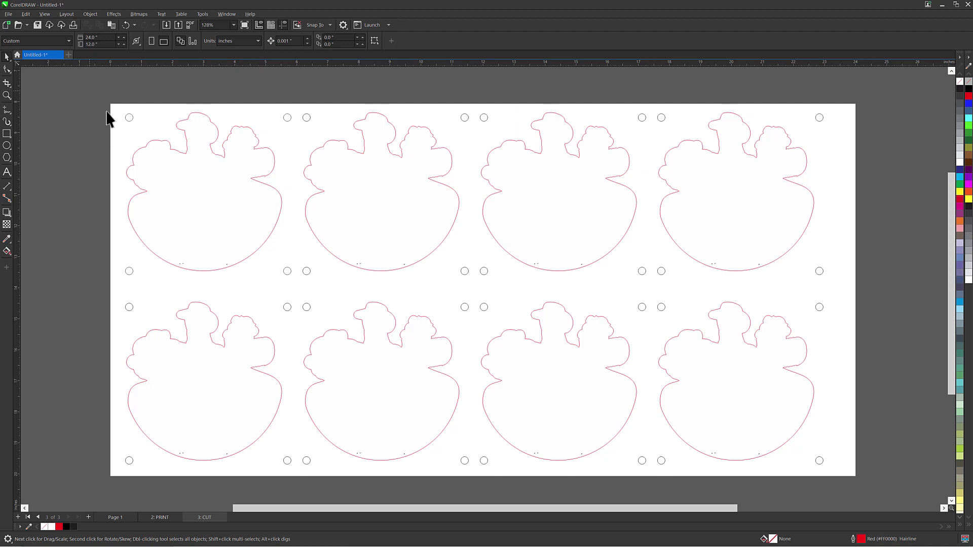
Copy the first red cut outline with its four registration circles
{"action": "left_click_drag", "start_coordinate": [90, 91], "coordinate": [297, 285]}
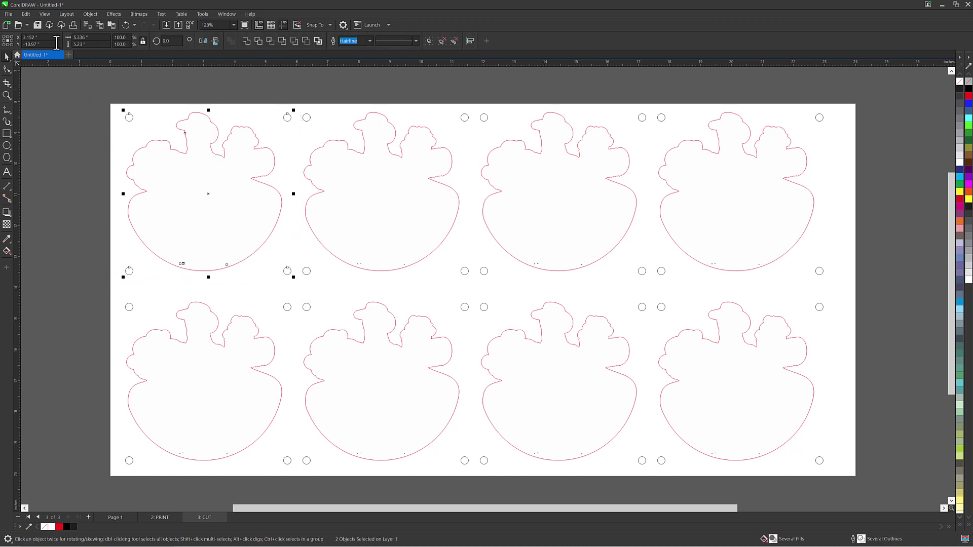
{"action": "left_click", "coordinate": [26, 12]}
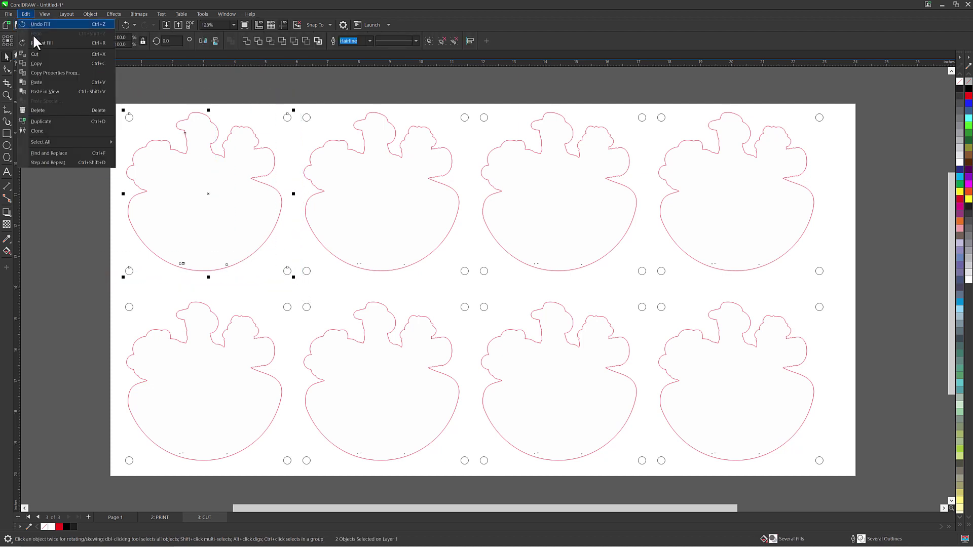
{"action": "left_click", "coordinate": [41, 64]}
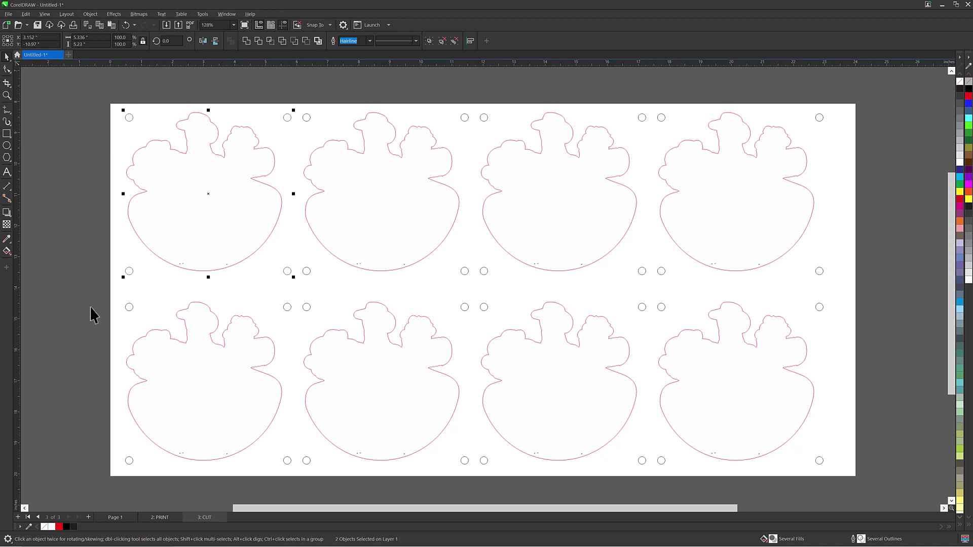
Add a fourth page named 'Single Cut' and paste the copied outline onto it
{"action": "left_click", "coordinate": [88, 516]}
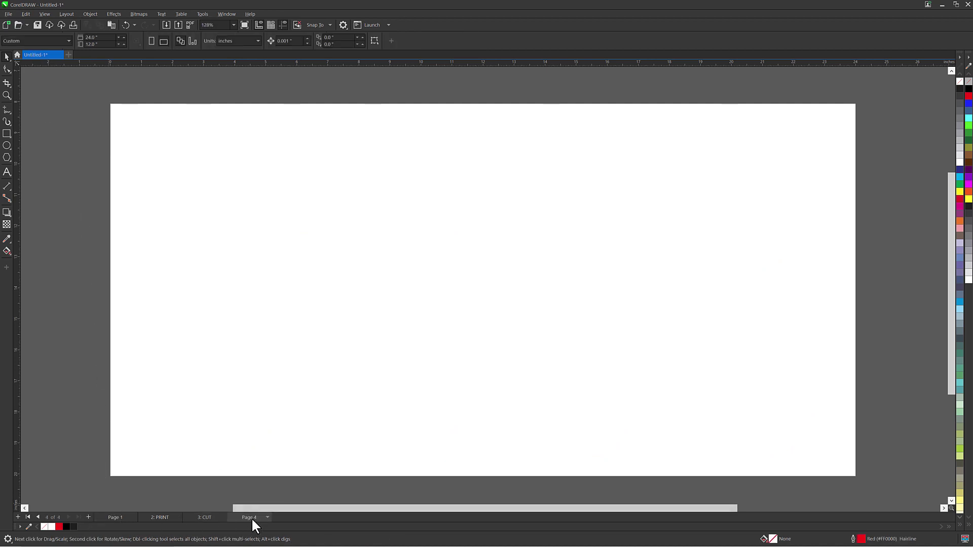
{"action": "right_click", "coordinate": [252, 518]}
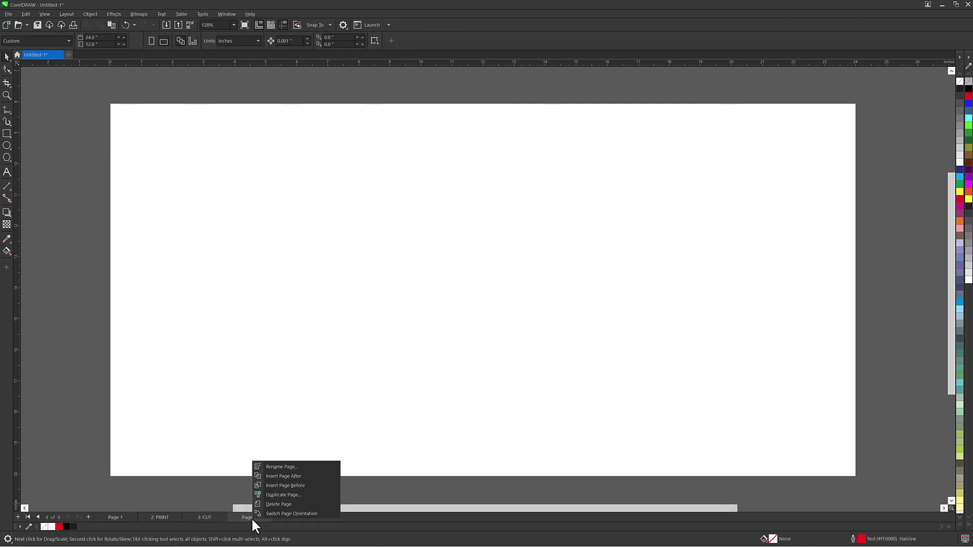
{"action": "left_click", "coordinate": [279, 467]}
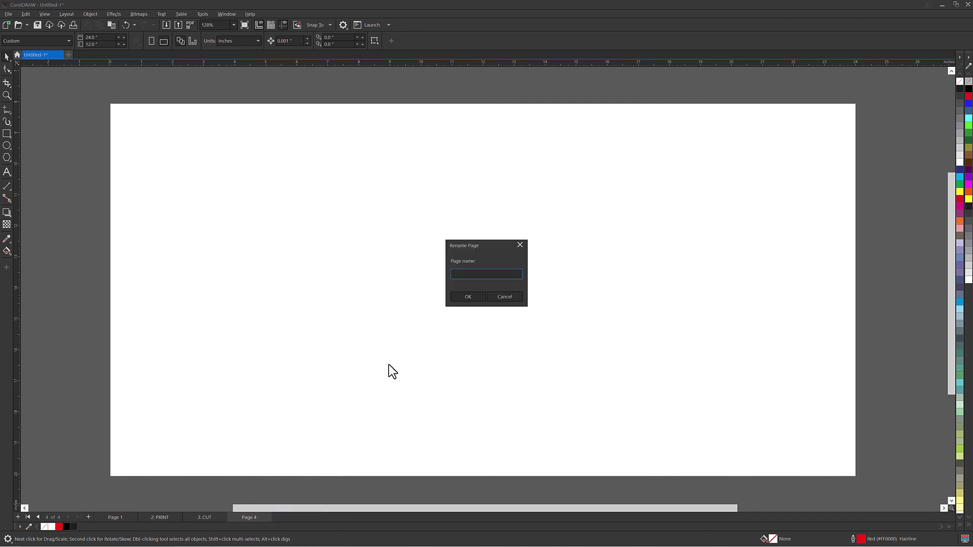
{"action": "type", "text": "Single Cut"}
{"action": "left_click", "coordinate": [467, 297]}
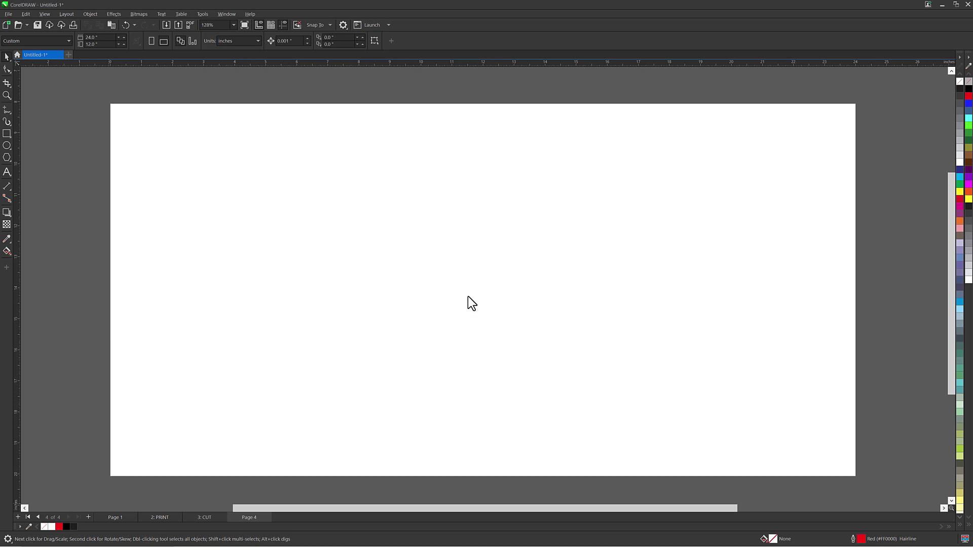
{"action": "left_click", "coordinate": [25, 12]}
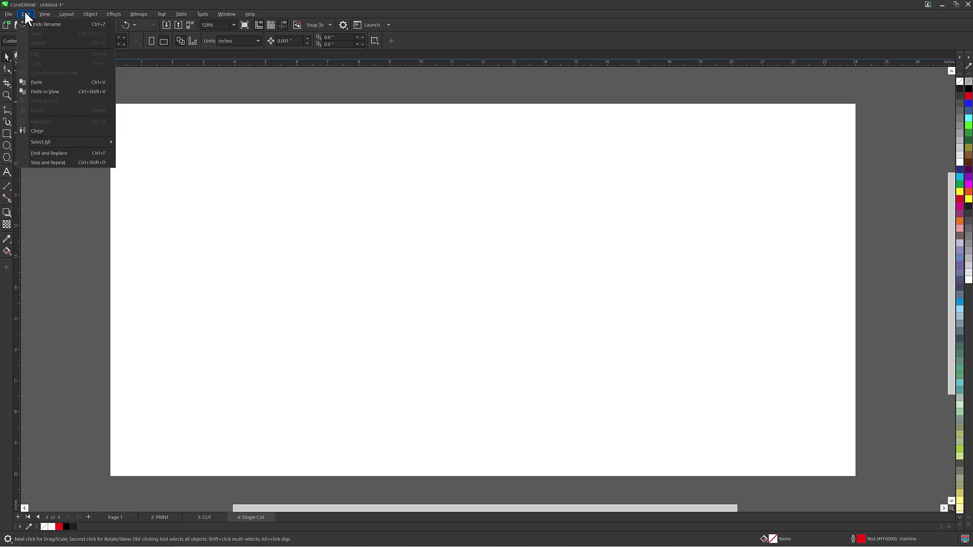
{"action": "left_click", "coordinate": [36, 81]}
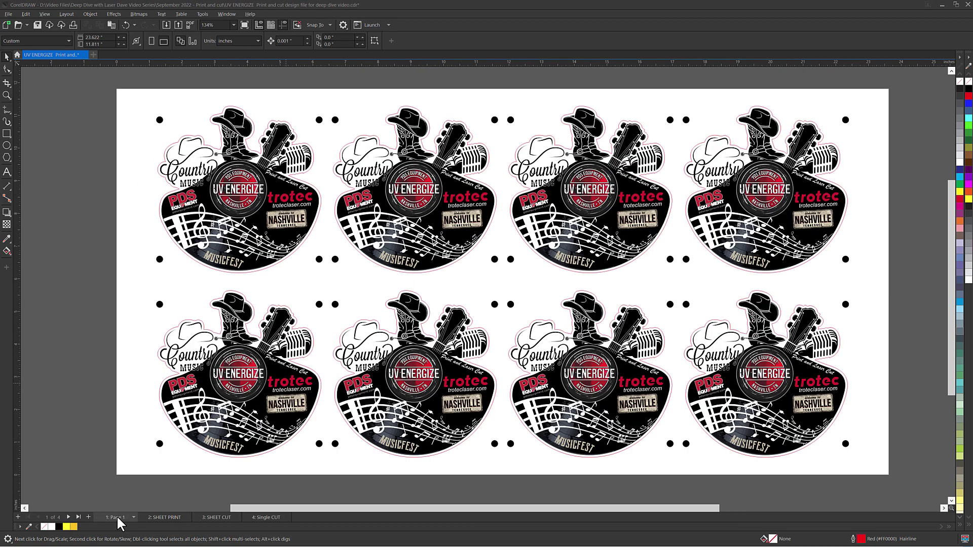
Rename Page 1 to 'Master Design' and switch to the SHEET CUT page
{"action": "right_click", "coordinate": [117, 515]}
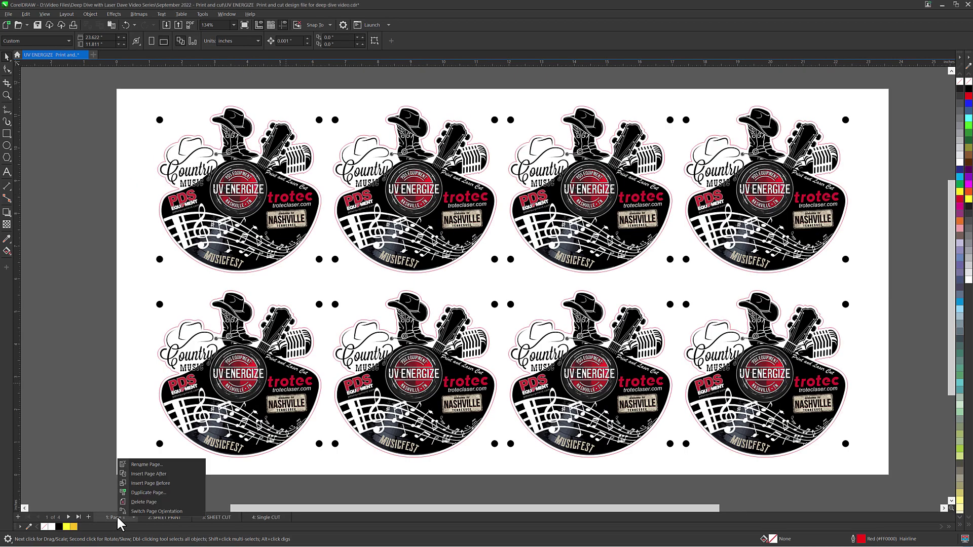
{"action": "left_click", "coordinate": [154, 464]}
{"action": "type", "text": "Master Design"}
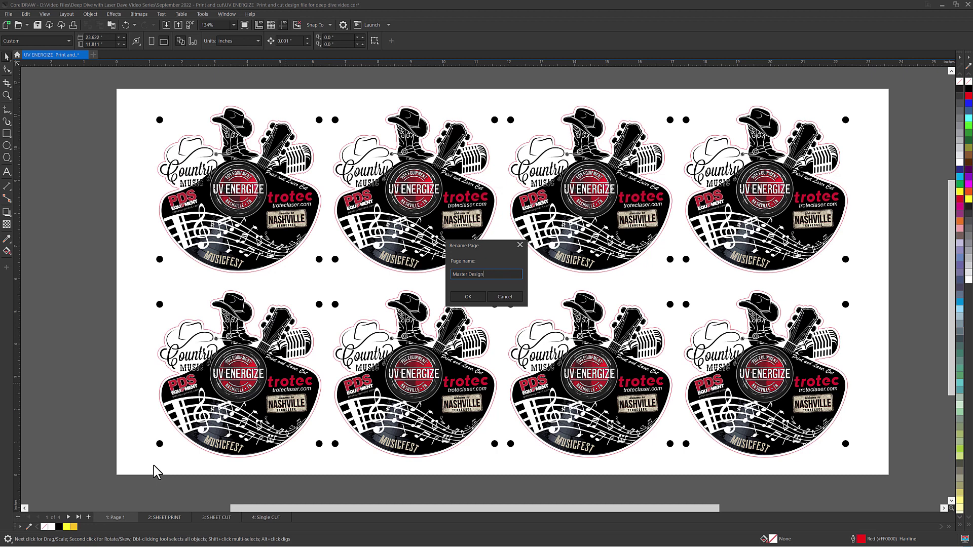
{"action": "left_click", "coordinate": [466, 298]}
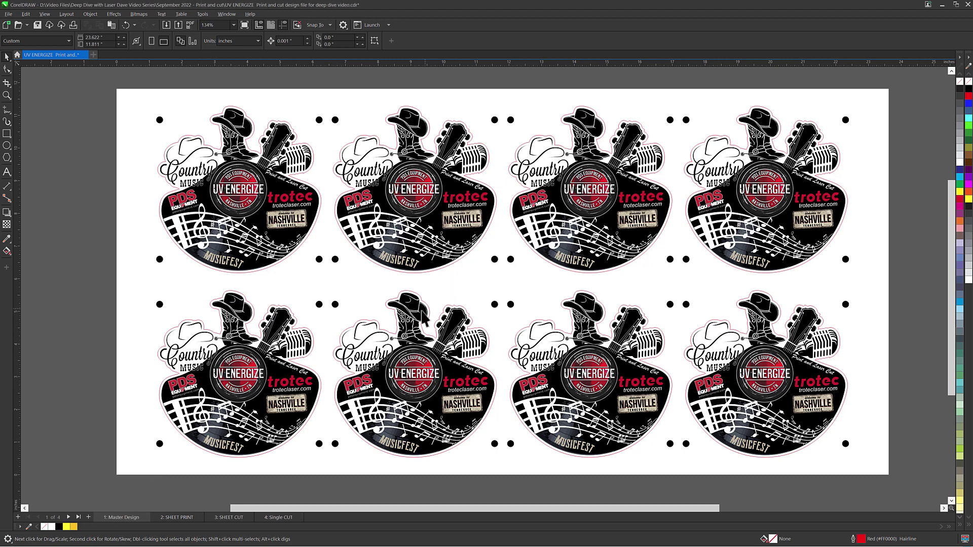
{"action": "left_click", "coordinate": [180, 516]}
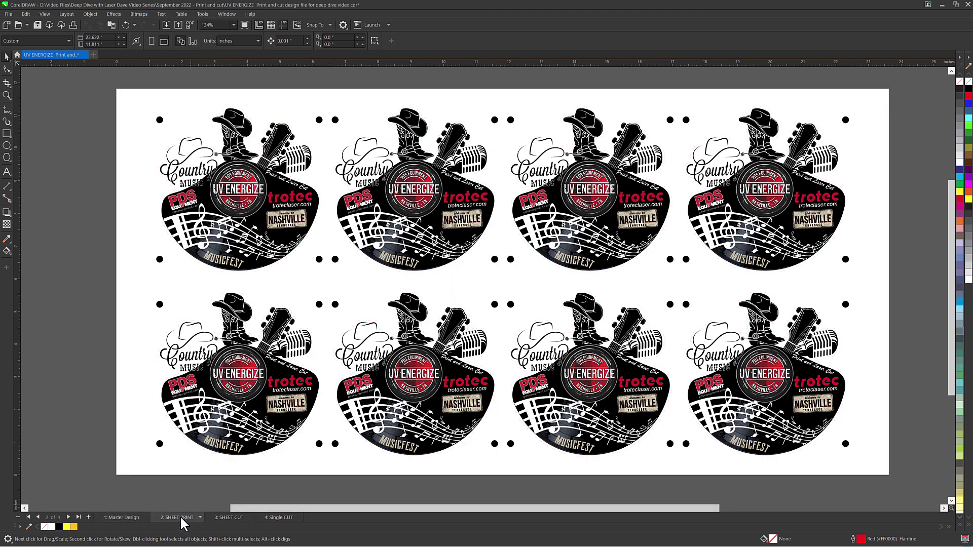
{"action": "left_click", "coordinate": [226, 517]}
Delete the interior registration circles on SHEET CUT, keeping six around the edges
{"action": "left_click_drag", "start_coordinate": [101, 81], "coordinate": [897, 475]}
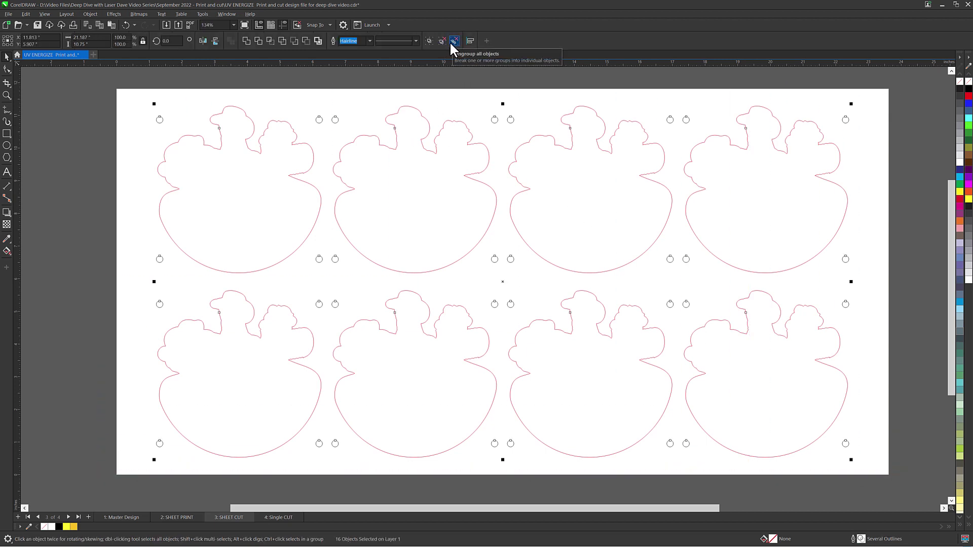
{"action": "left_click_drag", "start_coordinate": [290, 96], "coordinate": [719, 146]}
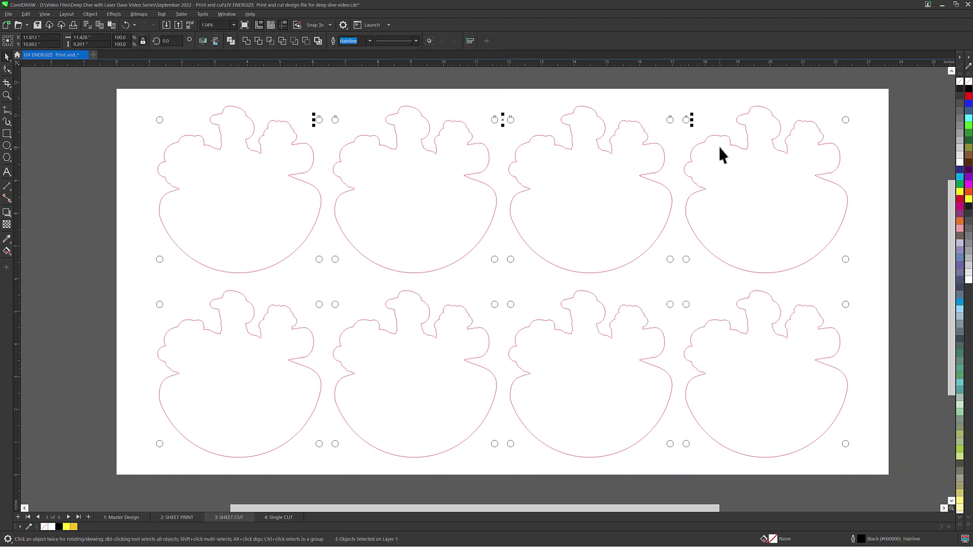
{"action": "key", "text": "Delete"}
{"action": "left_click_drag", "start_coordinate": [120, 239], "coordinate": [497, 339]}
{"action": "key", "text": "Delete"}
{"action": "left_click_drag", "start_coordinate": [591, 253], "coordinate": [896, 330]}
{"action": "key", "text": "Delete"}
{"action": "left_click_drag", "start_coordinate": [319, 300], "coordinate": [711, 470]}
{"action": "key", "text": "Delete"}
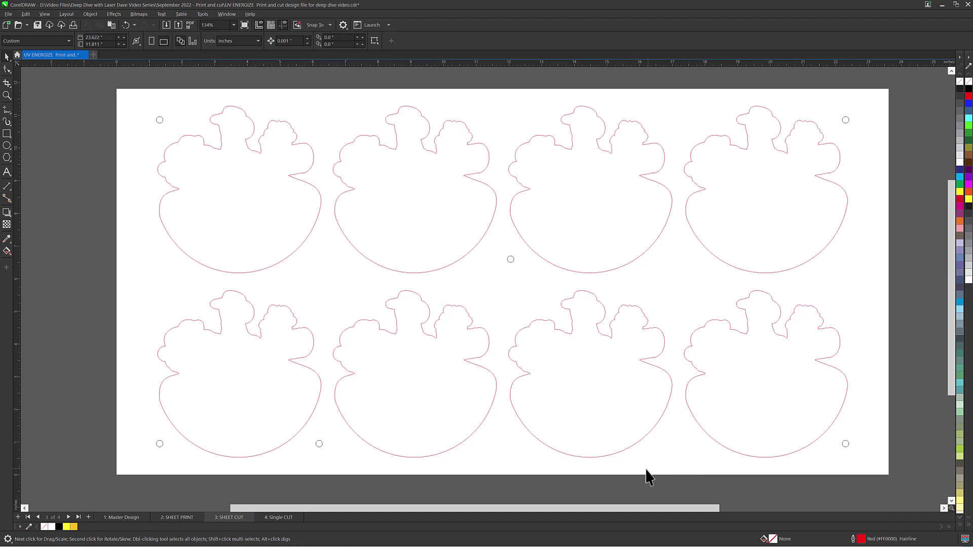
Step through the Single Cut, SHEET CUT and SHEET PRINT pages back to Master Design
{"action": "left_click", "coordinate": [278, 517]}
{"action": "left_click", "coordinate": [226, 516]}
{"action": "left_click", "coordinate": [186, 517]}
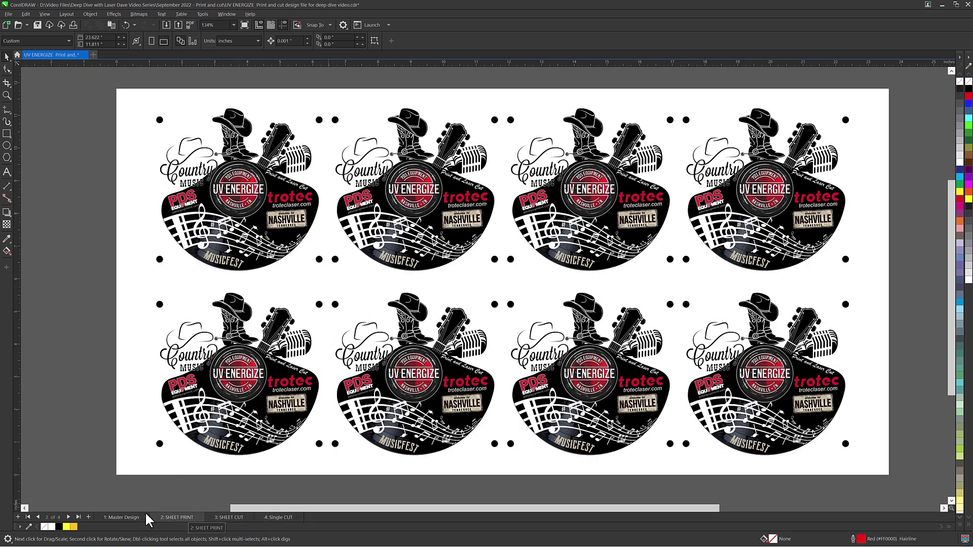
{"action": "left_click", "coordinate": [128, 516]}
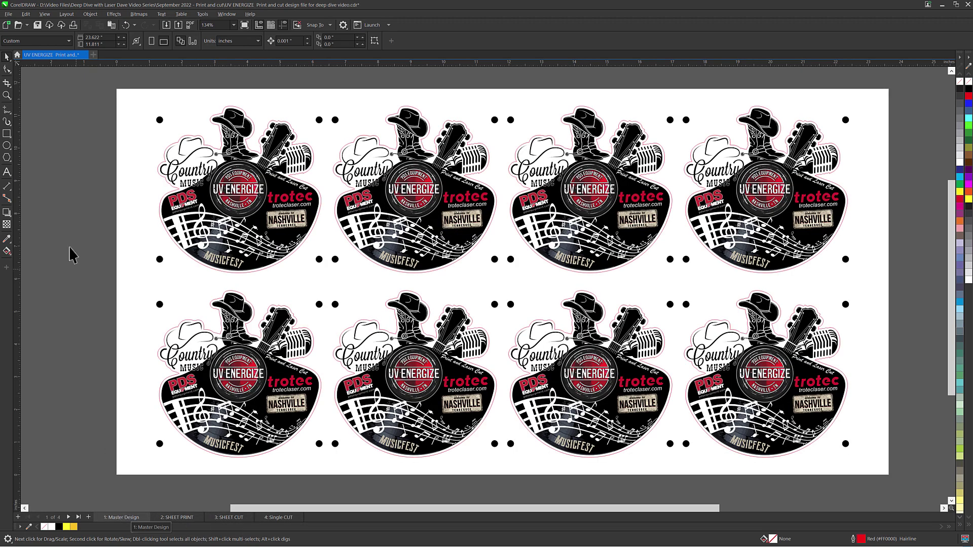
Open RasterLink's print-file dialog on the PDS-Trotec print and cut video files folder
{"action": "left_click", "coordinate": [37, 25]}
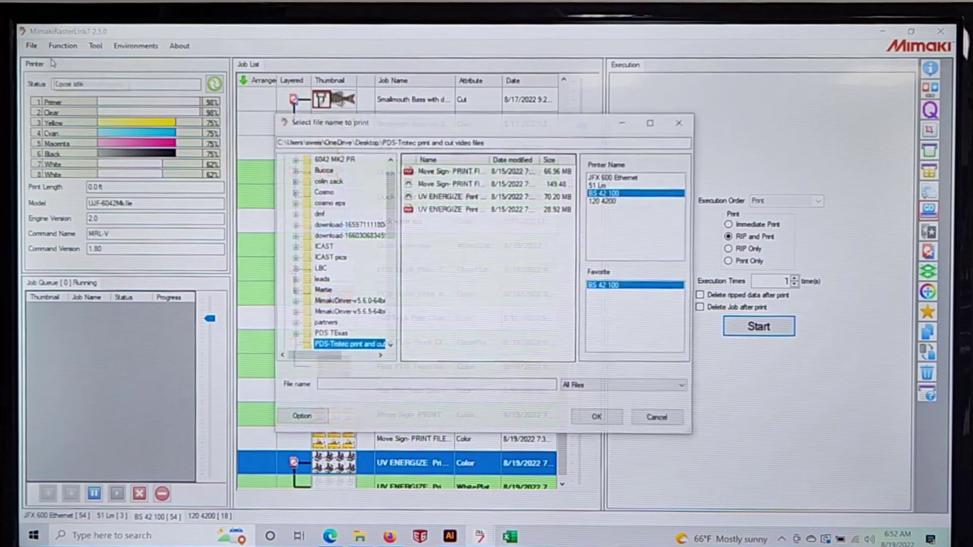
Send the 70.20 MB UV ENERGIZE file to be ripped and printed on the BS 42 100
{"action": "left_click", "coordinate": [446, 197]}
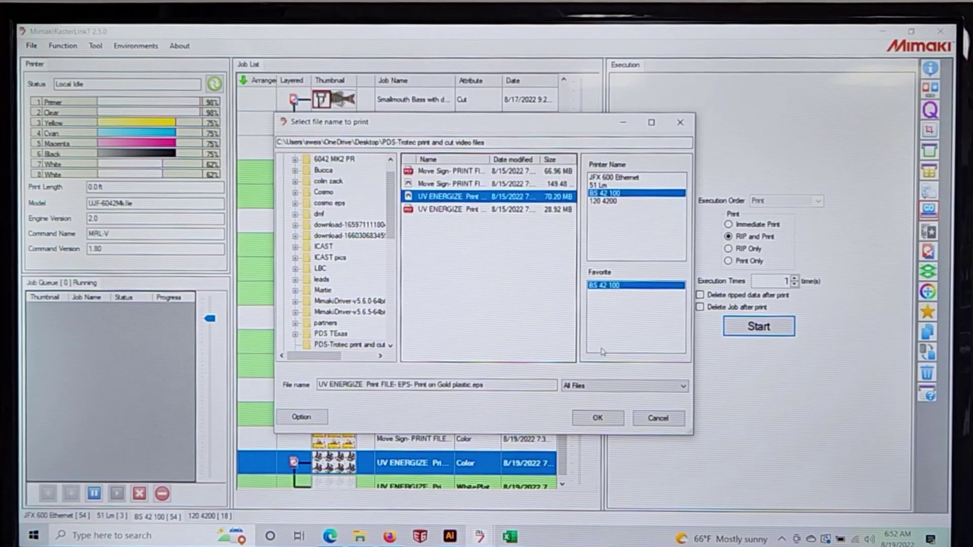
{"action": "left_click", "coordinate": [601, 418]}
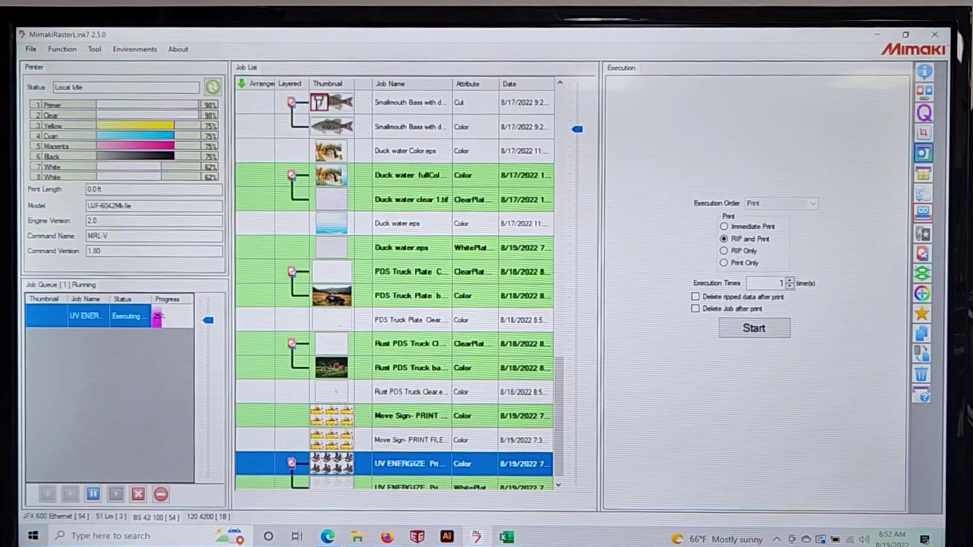
{"action": "left_click", "coordinate": [924, 153]}
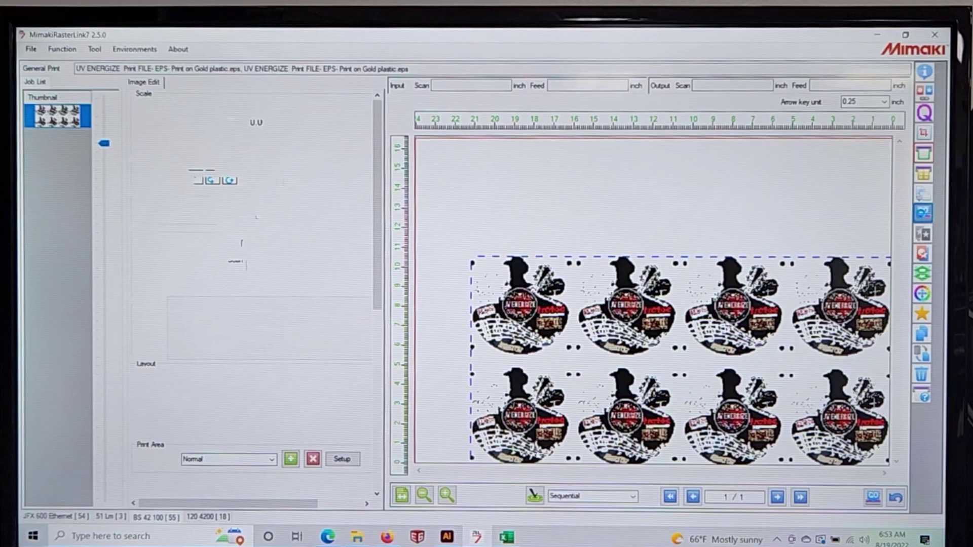
{"action": "left_click", "coordinate": [922, 216]}
{"action": "left_click", "coordinate": [747, 329]}
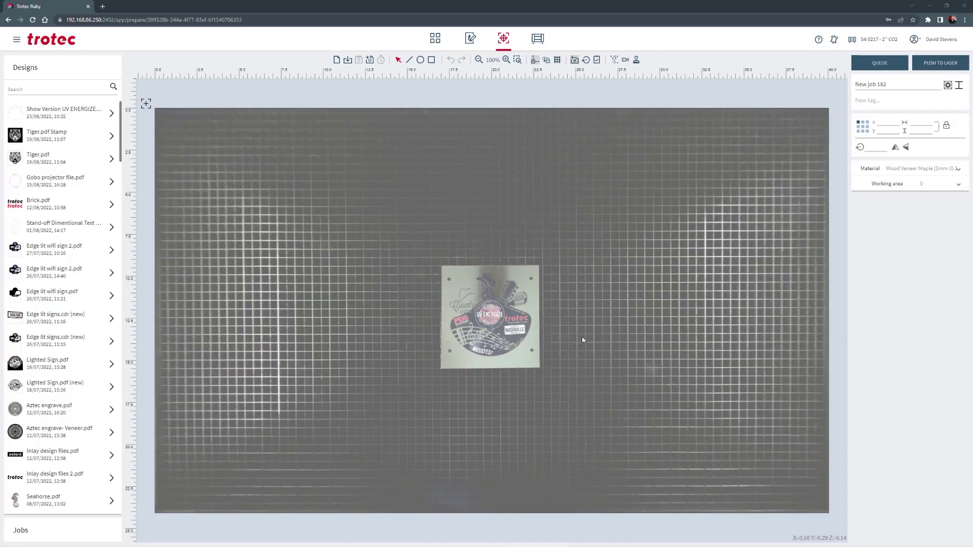
Import the turkey cut outline PDF from the desktop into the Ruby job
{"action": "left_click", "coordinate": [947, 6]}
{"action": "left_click_drag", "start_coordinate": [909, 70], "coordinate": [603, 197]}
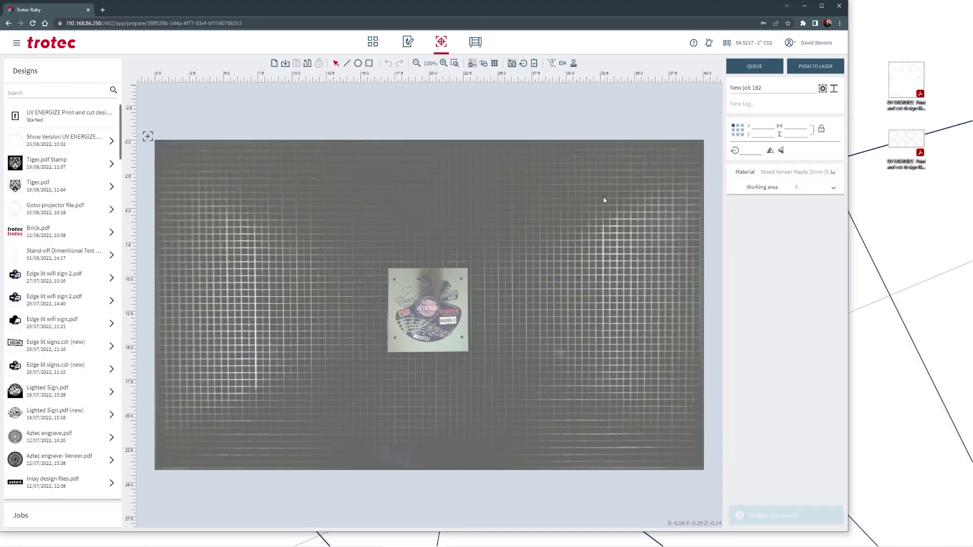
{"action": "left_click", "coordinate": [822, 7]}
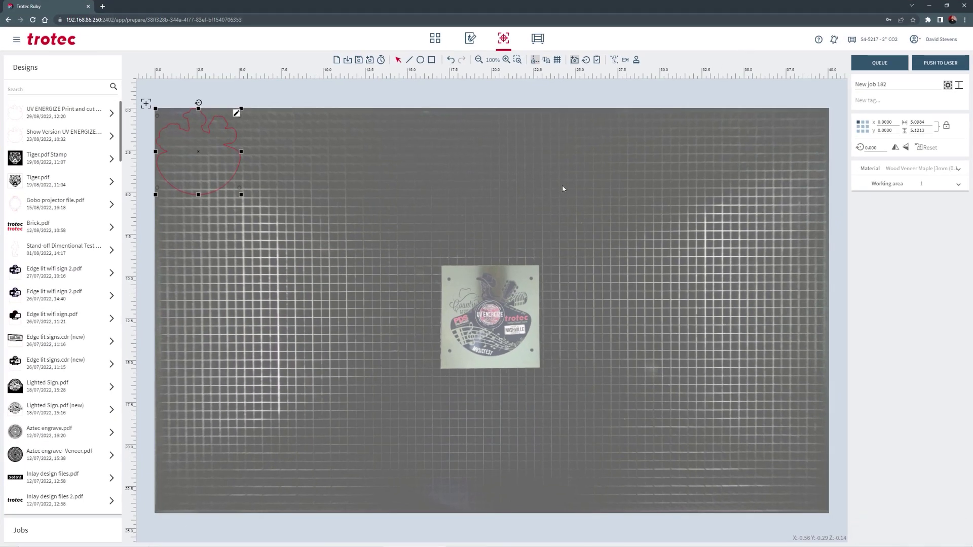
Align the outline and its four registration circles over the printed graphic, near X 17.6, Y 9.1
{"action": "left_click_drag", "start_coordinate": [392, 268], "coordinate": [473, 302]}
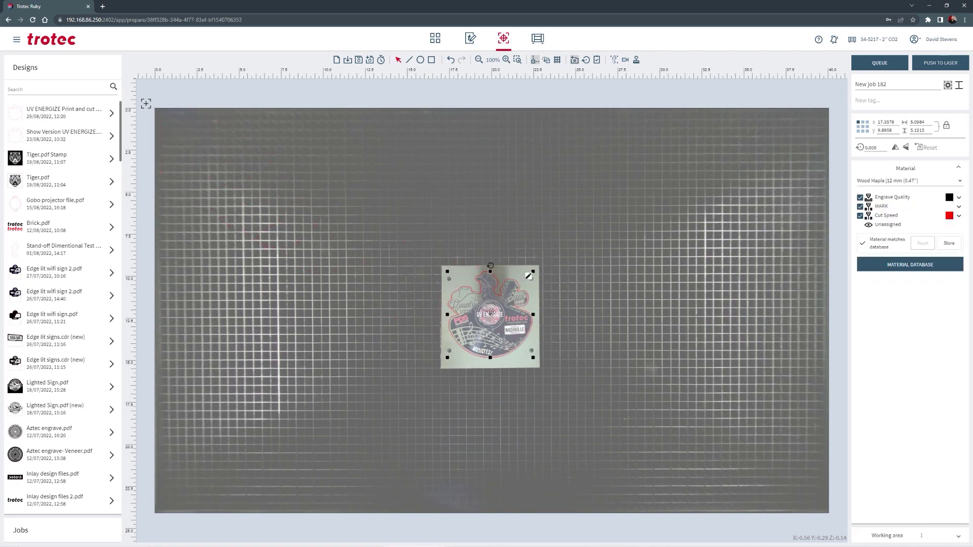
{"action": "scroll", "coordinate": [491, 313], "scroll_direction": "up", "scroll_amount": 7}
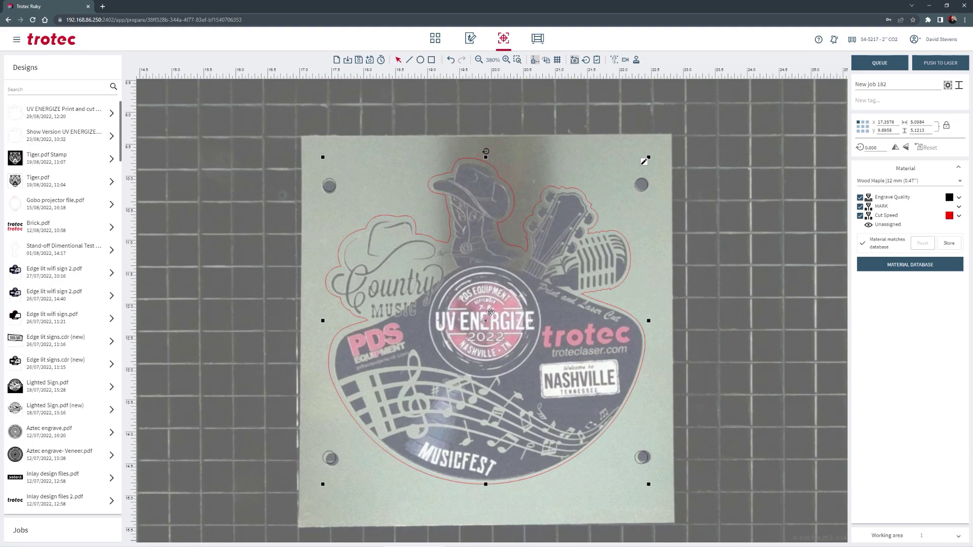
{"action": "left_click_drag", "start_coordinate": [490, 312], "coordinate": [478, 296]}
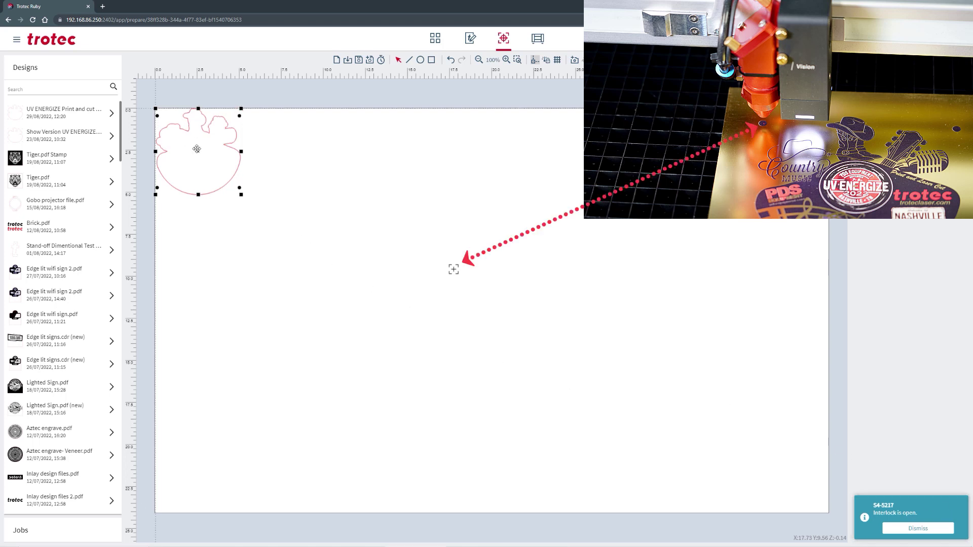
{"action": "left_click_drag", "start_coordinate": [197, 149], "coordinate": [486, 298]}
{"action": "scroll", "coordinate": [461, 286], "scroll_direction": "up", "scroll_amount": 5}
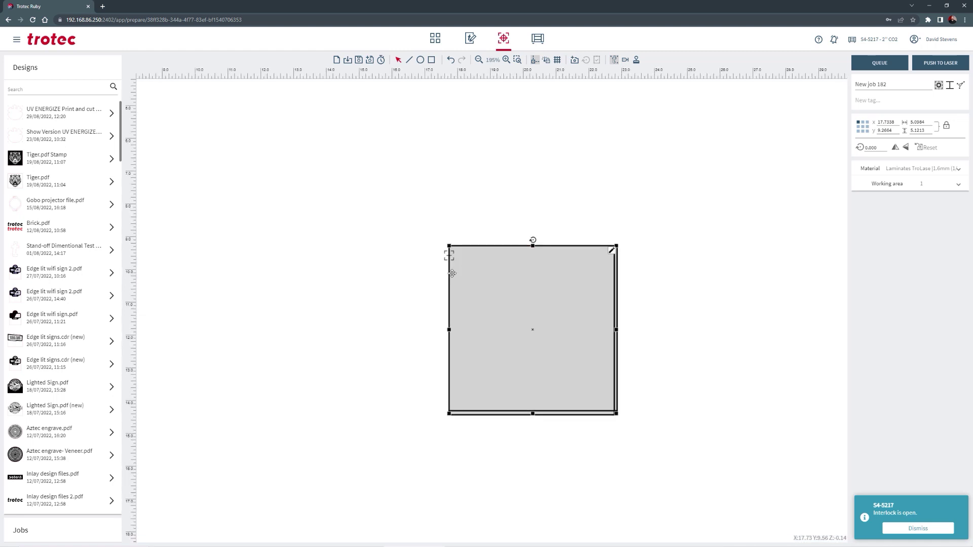
{"action": "left_click_drag", "start_coordinate": [457, 270], "coordinate": [451, 264]}
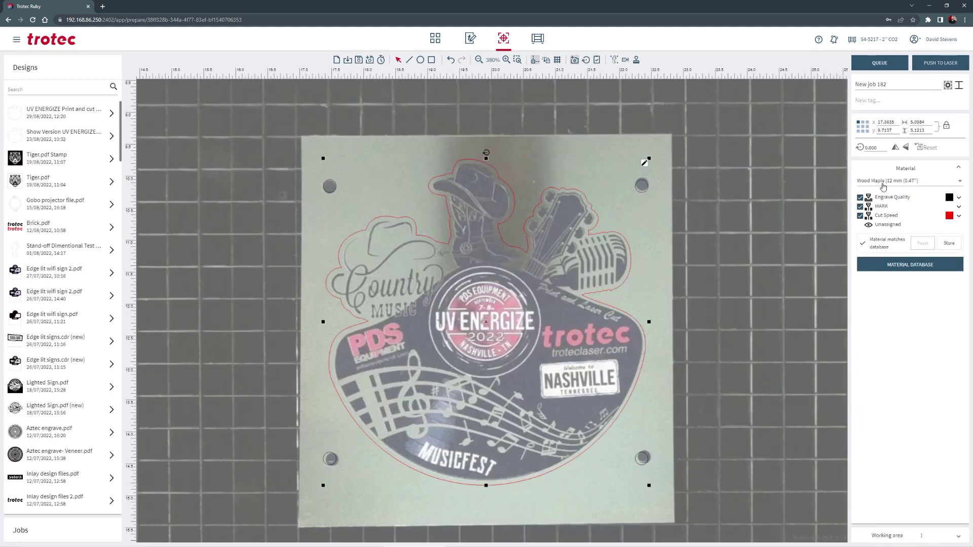
Set the job material to Laminates TroLase 1.6mm
{"action": "left_click", "coordinate": [882, 187]}
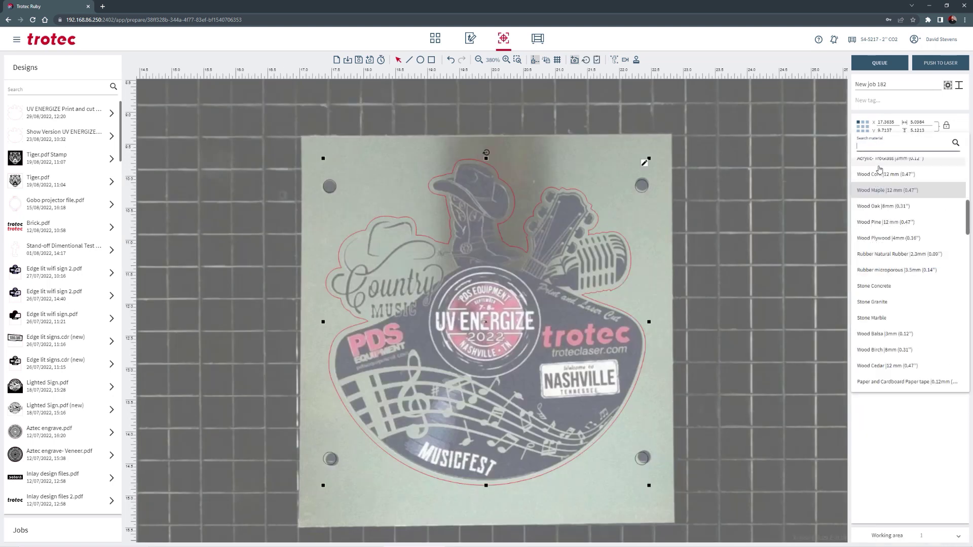
{"action": "type", "text": "tro"}
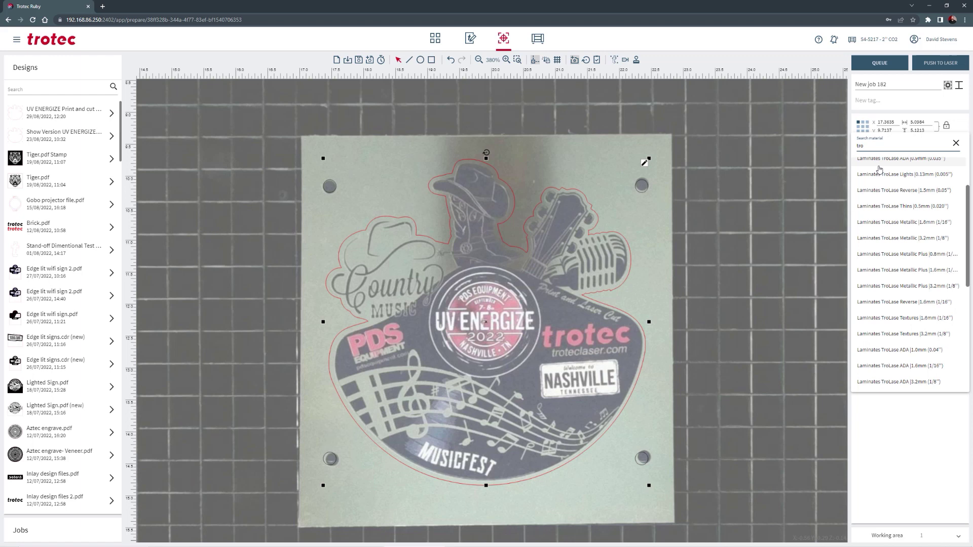
{"action": "type", "text": "lase"}
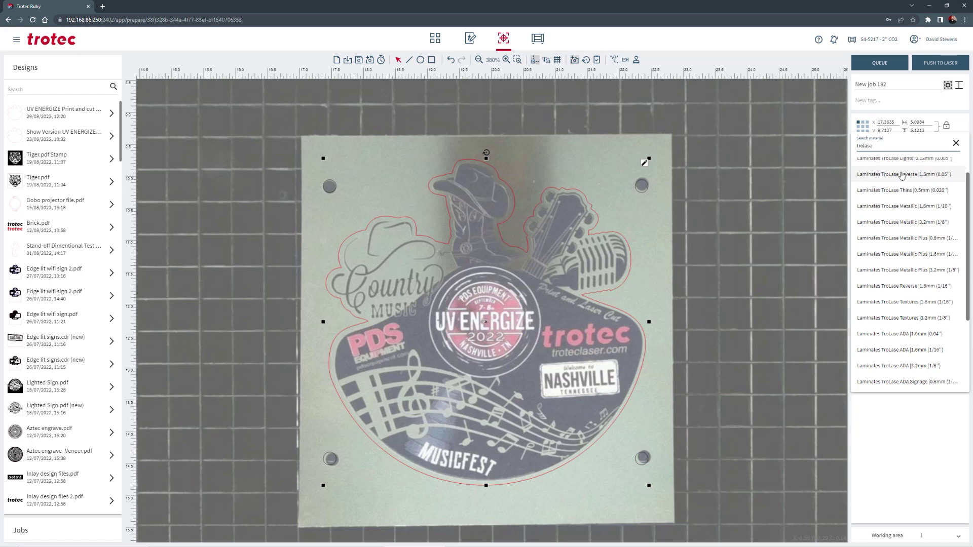
{"action": "scroll", "coordinate": [887, 213], "scroll_direction": "down", "scroll_amount": 3}
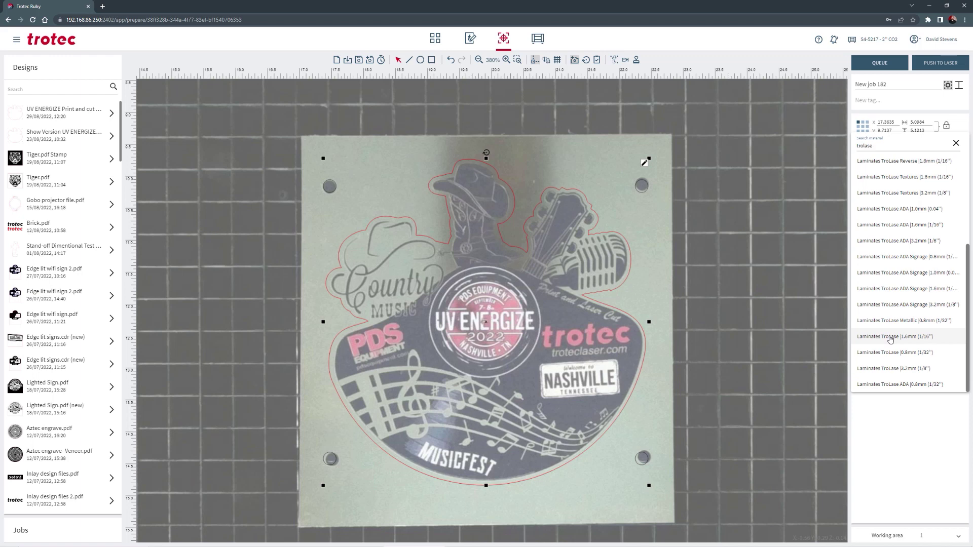
{"action": "left_click", "coordinate": [891, 337]}
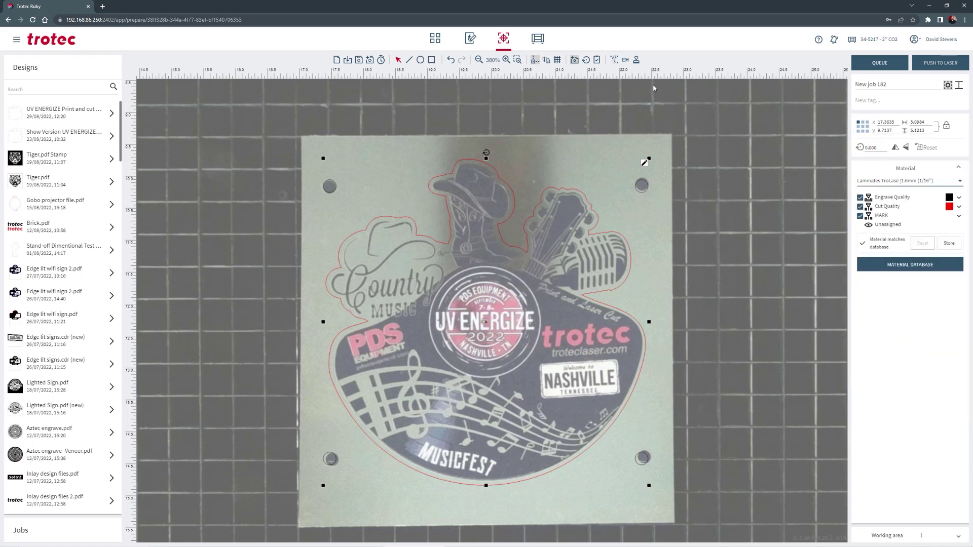
Make the black dots Print&Cut registration marks and overwrite the stored material settings
{"action": "left_click", "coordinate": [616, 60]}
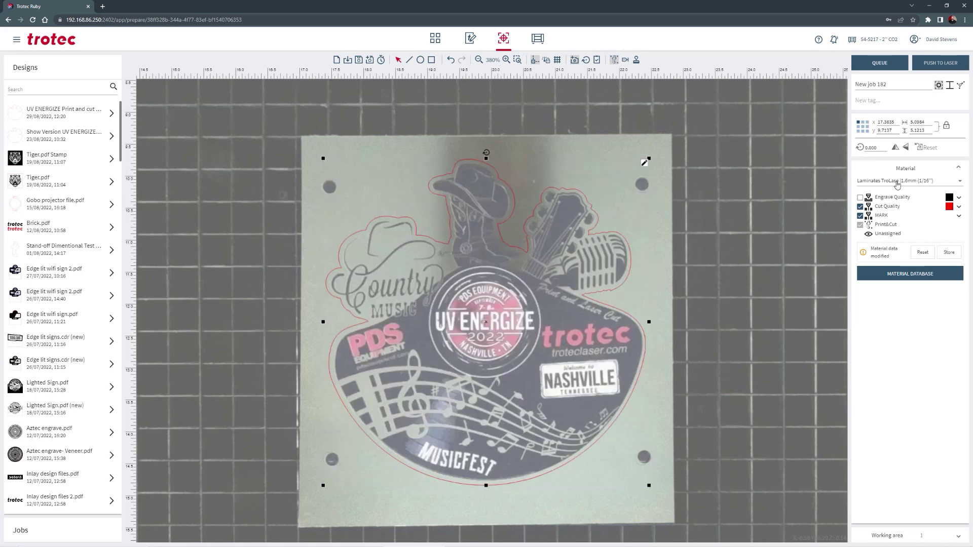
{"action": "left_click", "coordinate": [949, 199]}
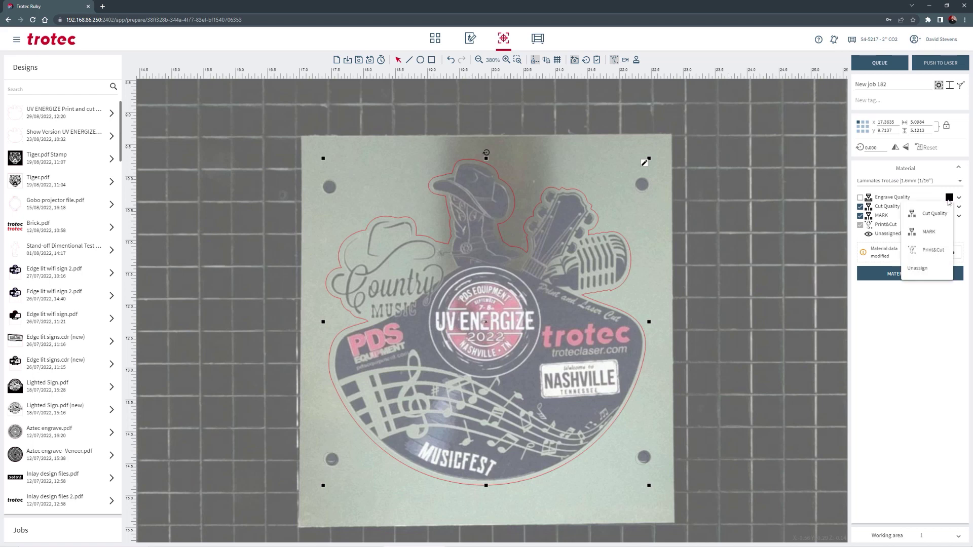
{"action": "left_click", "coordinate": [930, 252]}
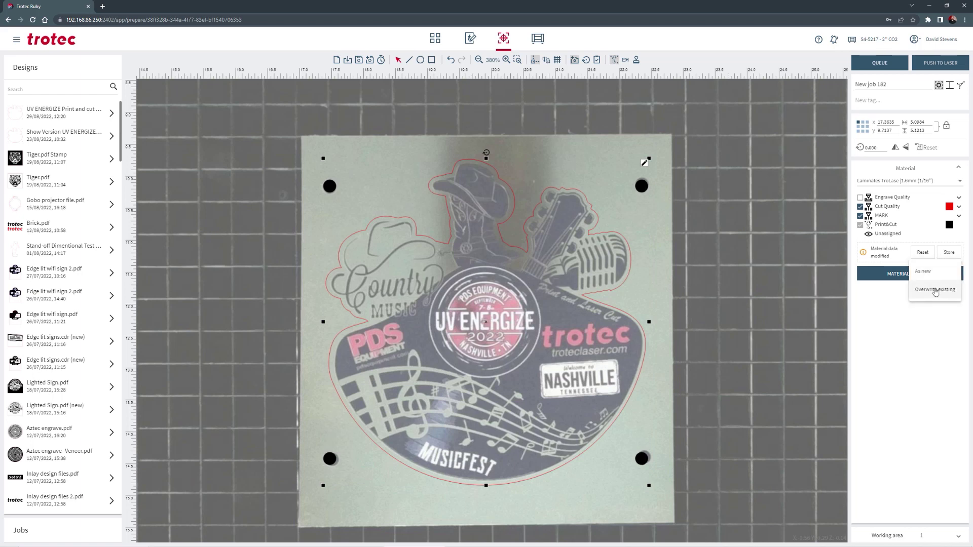
{"action": "left_click", "coordinate": [935, 290]}
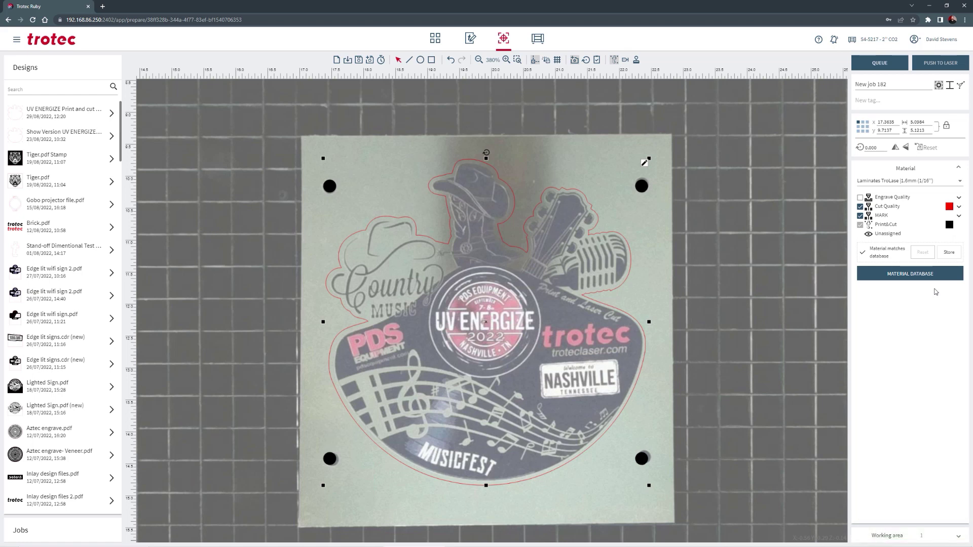
Push the single UV ENERGIZE test piece to the laser
{"action": "left_click", "coordinate": [938, 64]}
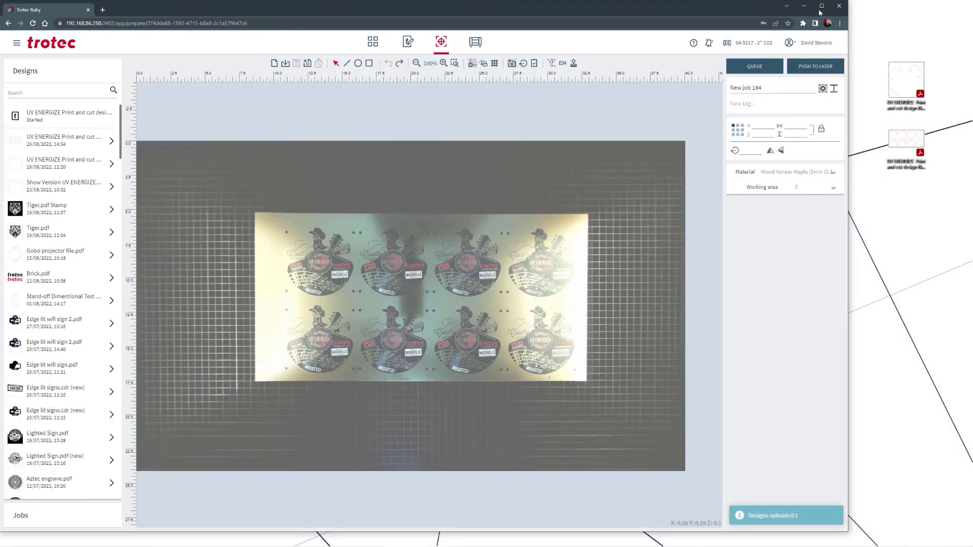
Place the eight-graphic cut outline over the printed gold sheet
{"action": "left_click", "coordinate": [821, 7]}
{"action": "left_click_drag", "start_coordinate": [313, 192], "coordinate": [495, 296]}
{"action": "scroll", "coordinate": [495, 296], "scroll_direction": "up", "scroll_amount": 3}
{"action": "scroll", "coordinate": [496, 296], "scroll_direction": "up", "scroll_amount": 1}
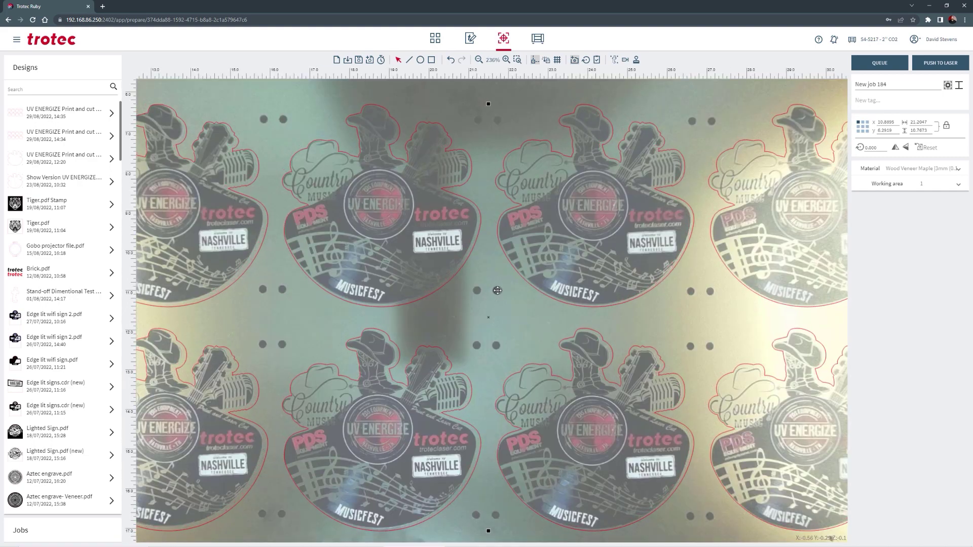
Set the material to Laminates TroLase 1.6mm and queue New job 184 for the laser
{"action": "left_click", "coordinate": [899, 171]}
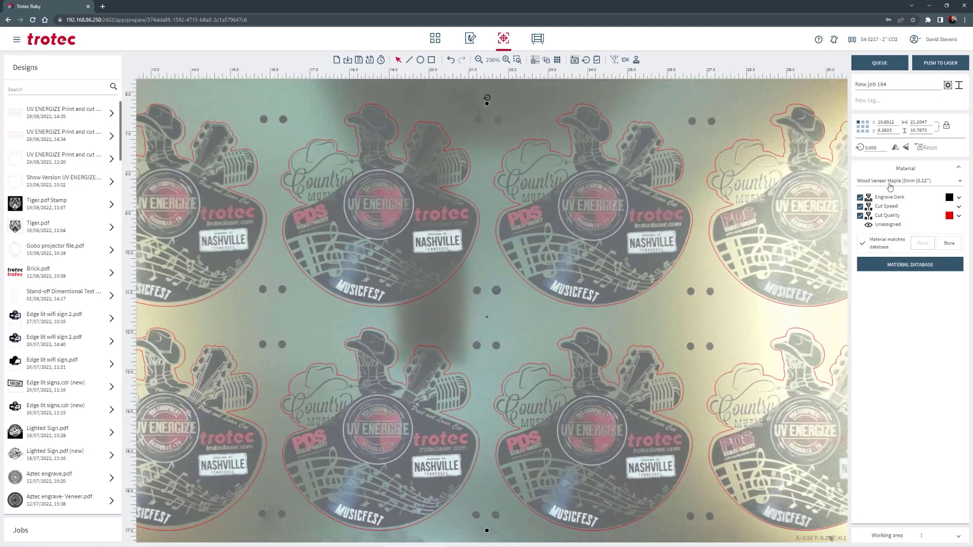
{"action": "left_click", "coordinate": [890, 186]}
{"action": "type", "text": "tro"}
{"action": "scroll", "coordinate": [880, 359], "scroll_direction": "down", "scroll_amount": 1}
{"action": "scroll", "coordinate": [885, 345], "scroll_direction": "up", "scroll_amount": 2}
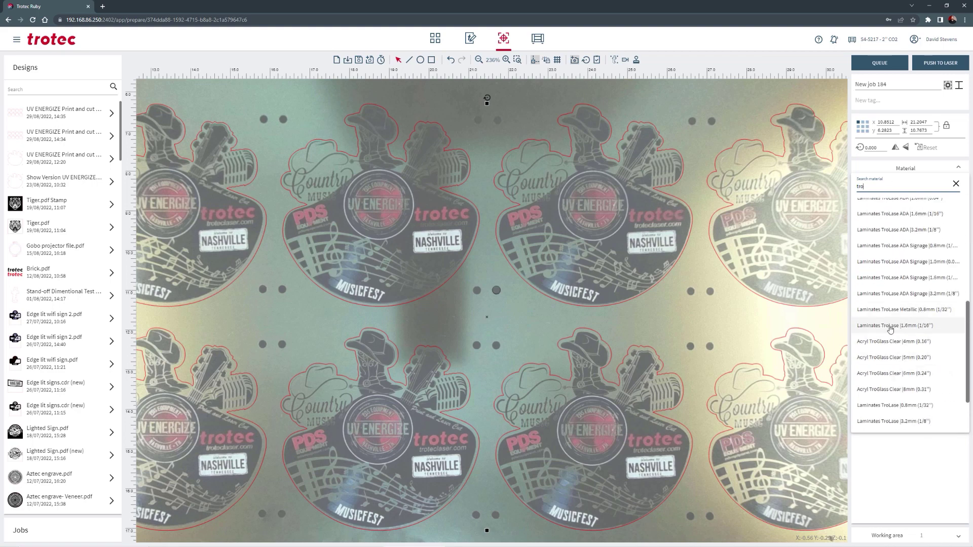
{"action": "left_click", "coordinate": [890, 326]}
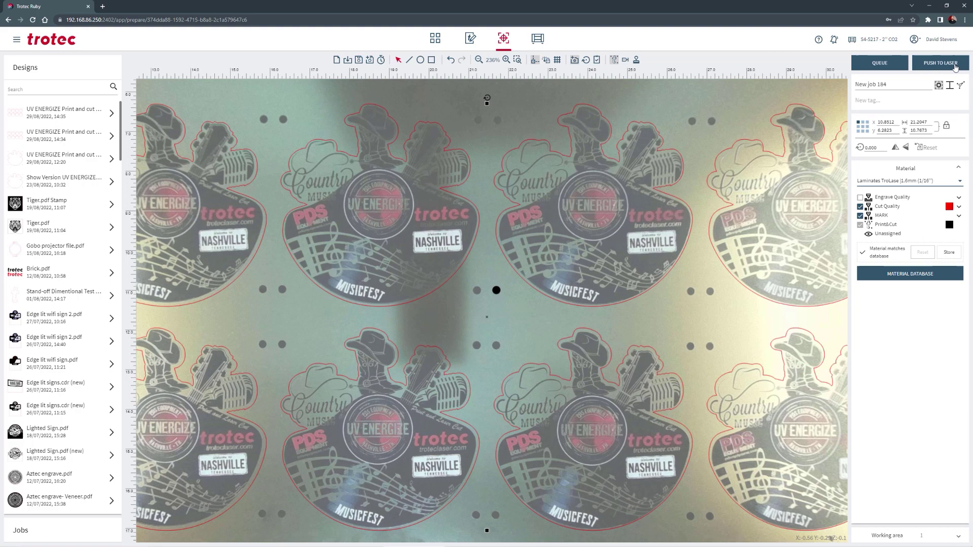
{"action": "left_click", "coordinate": [956, 68]}
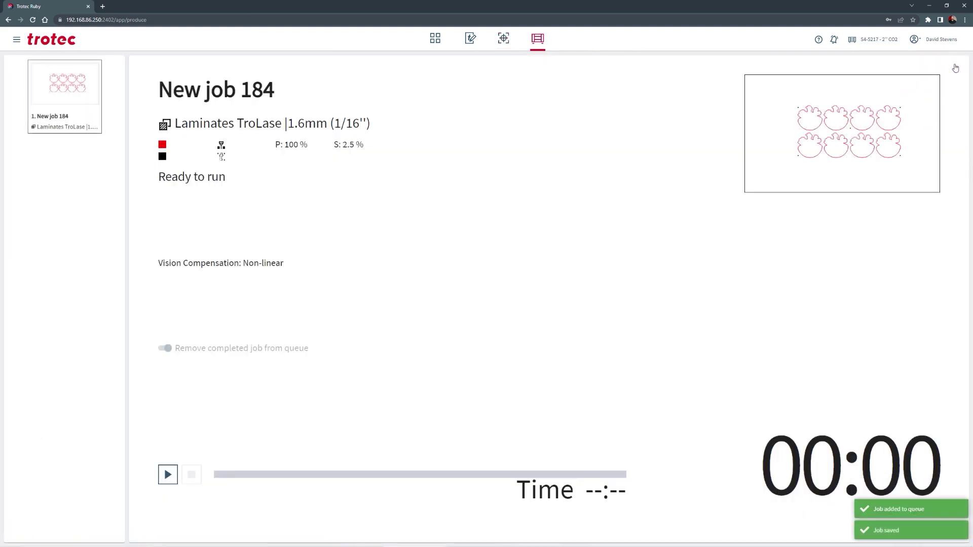